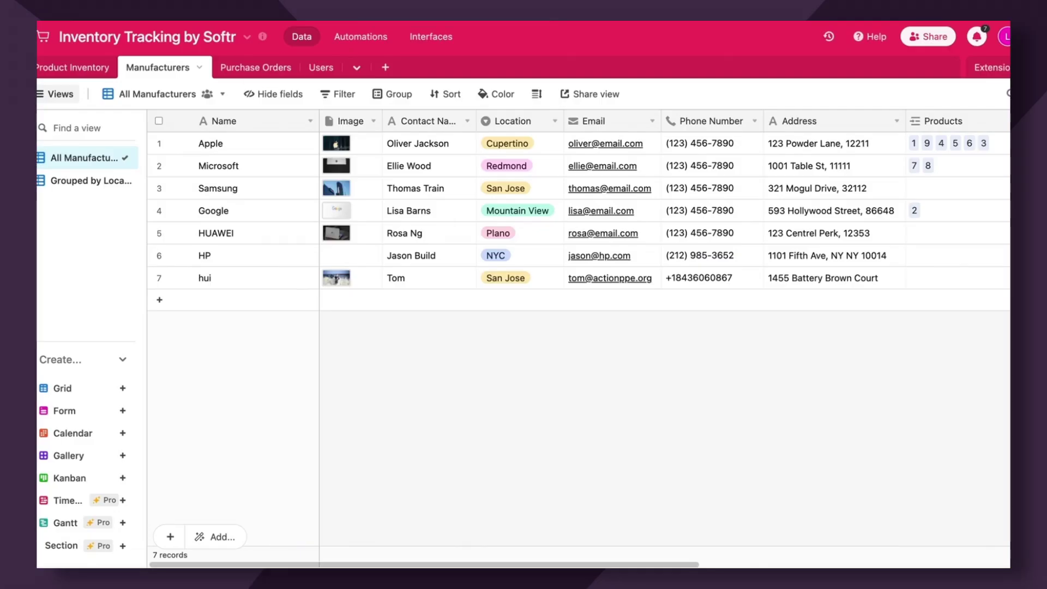
# - Open the Purchase Orders table and look across all of its columns
pyautogui.click(256, 67)
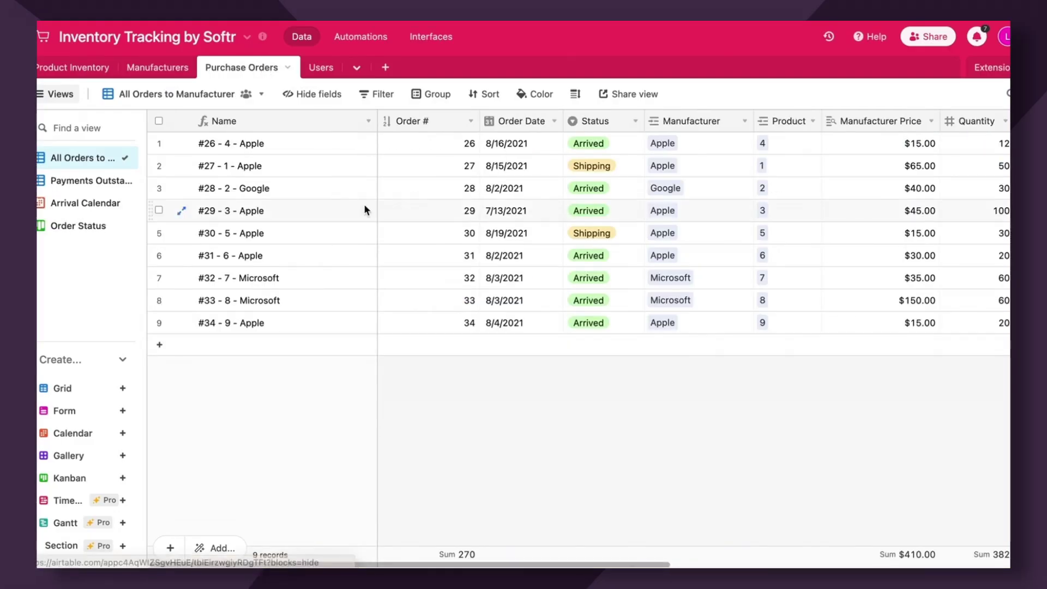
pyautogui.hscroll(10, 778, 162)
pyautogui.hscroll(-10, 777, 163)
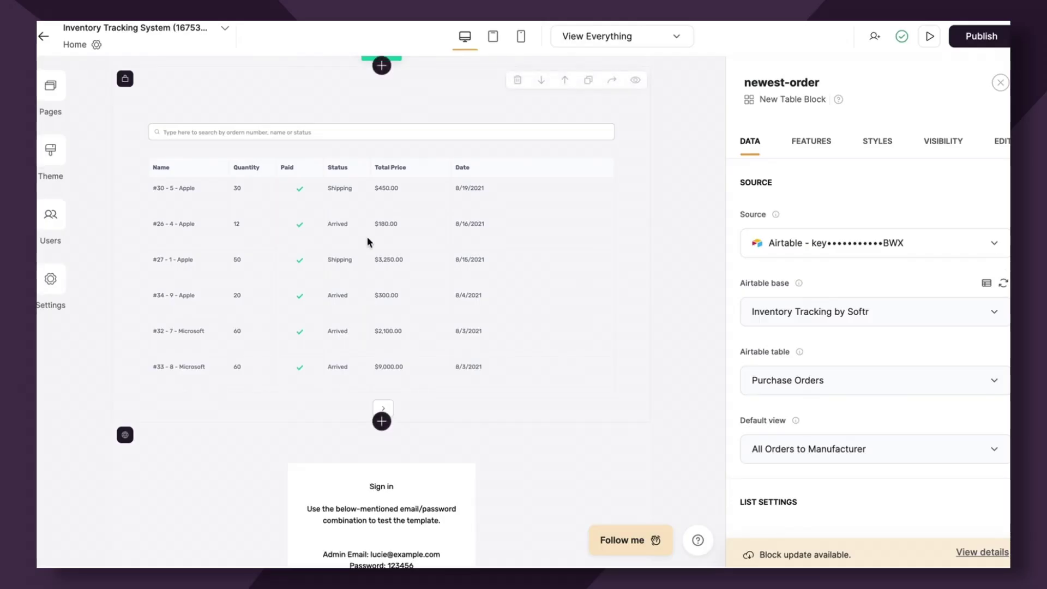
# - In Softr, insert a dynamic New Table Block between the product cards and the newest-order table on the Home page
pyautogui.scroll(5, 374, 381)
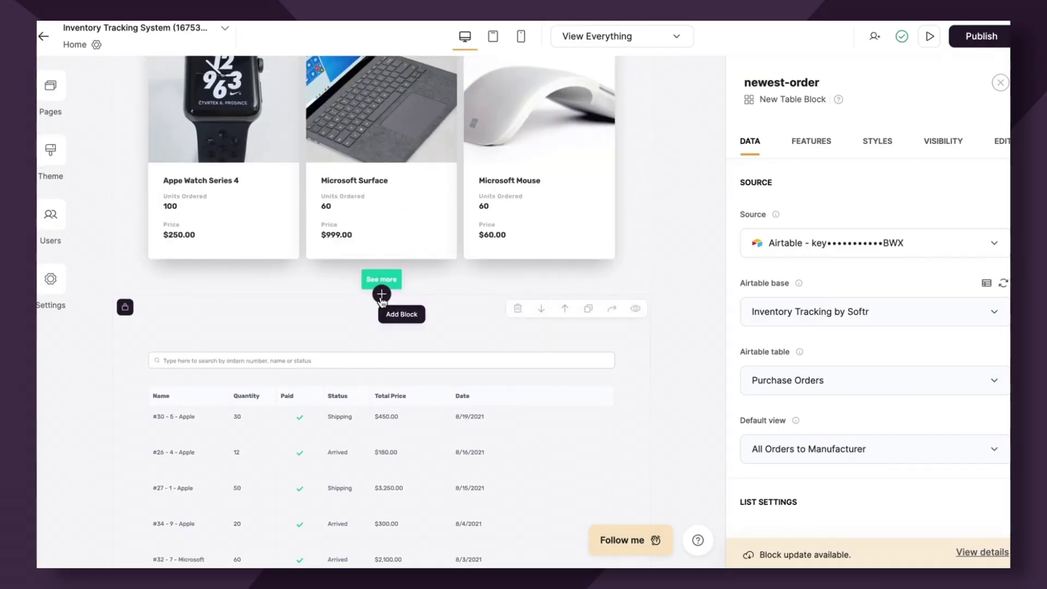
pyautogui.click(381, 294)
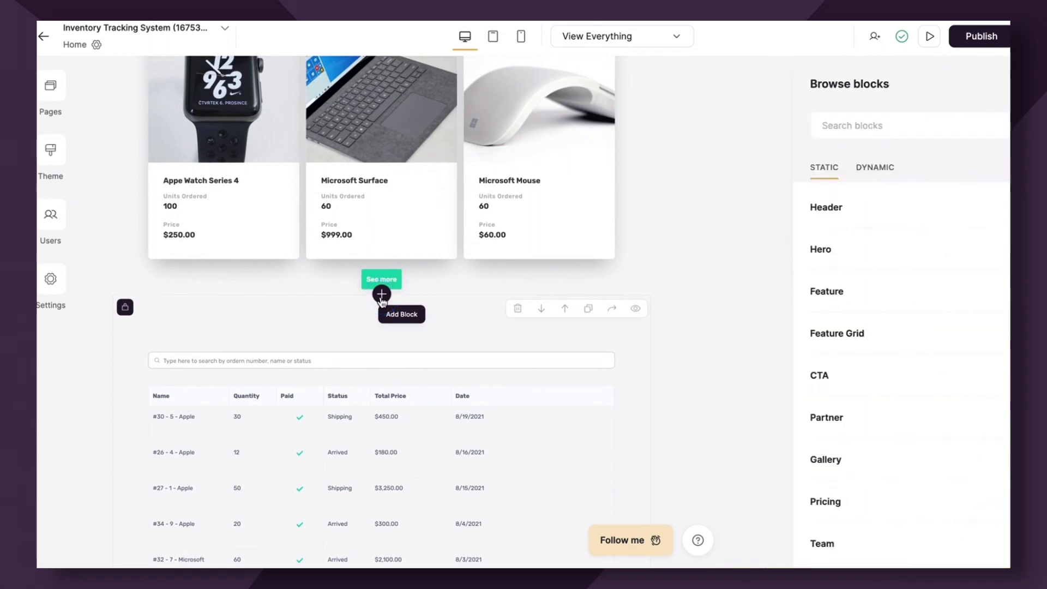
pyautogui.click(814, 173)
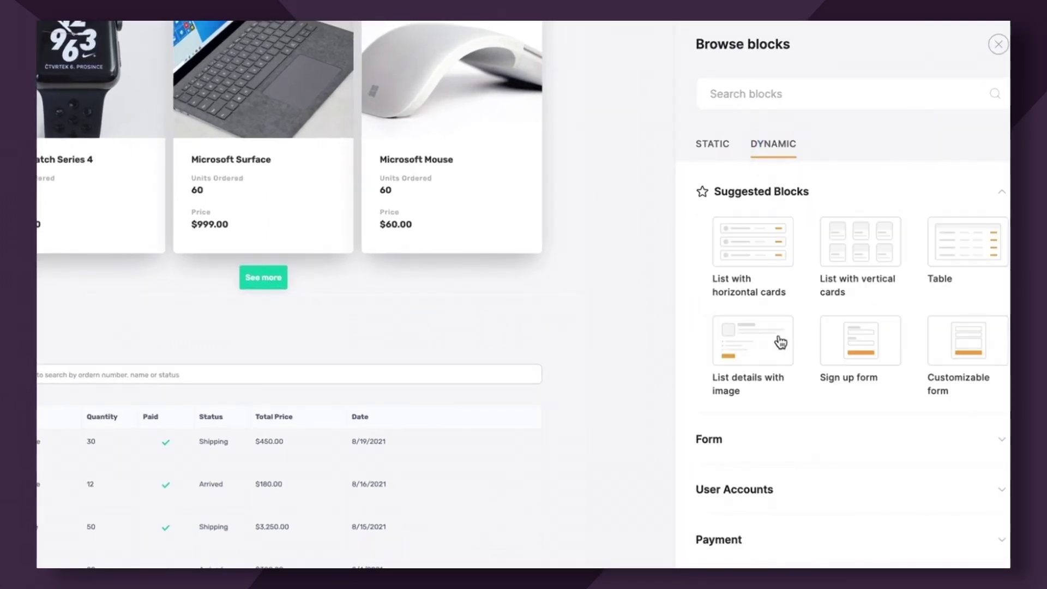
pyautogui.scroll(-5, 785, 409)
pyautogui.scroll(-1, 789, 459)
pyautogui.click(785, 382)
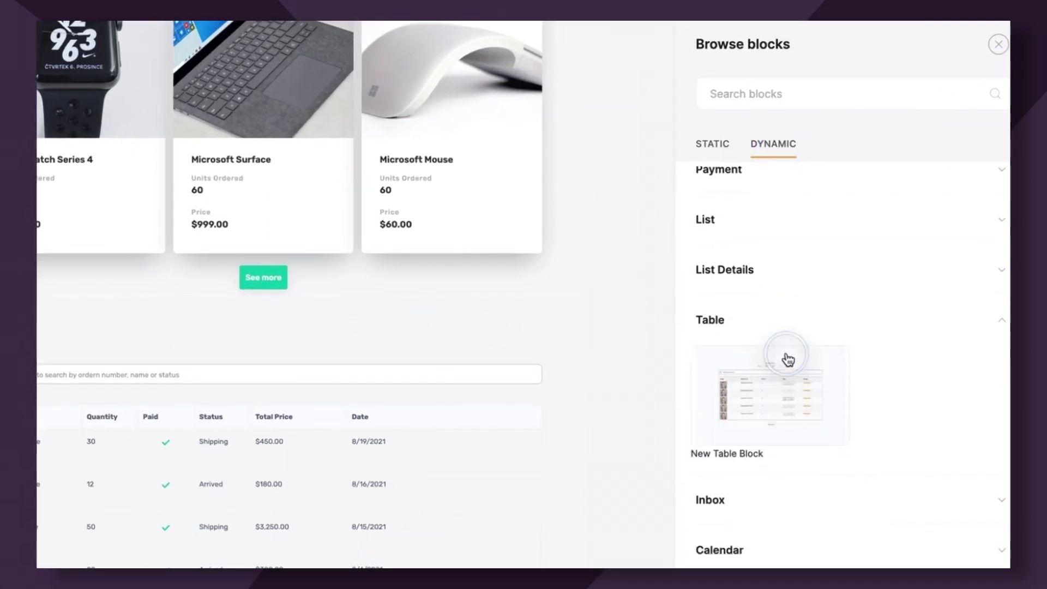
pyautogui.moveTo(768, 279)
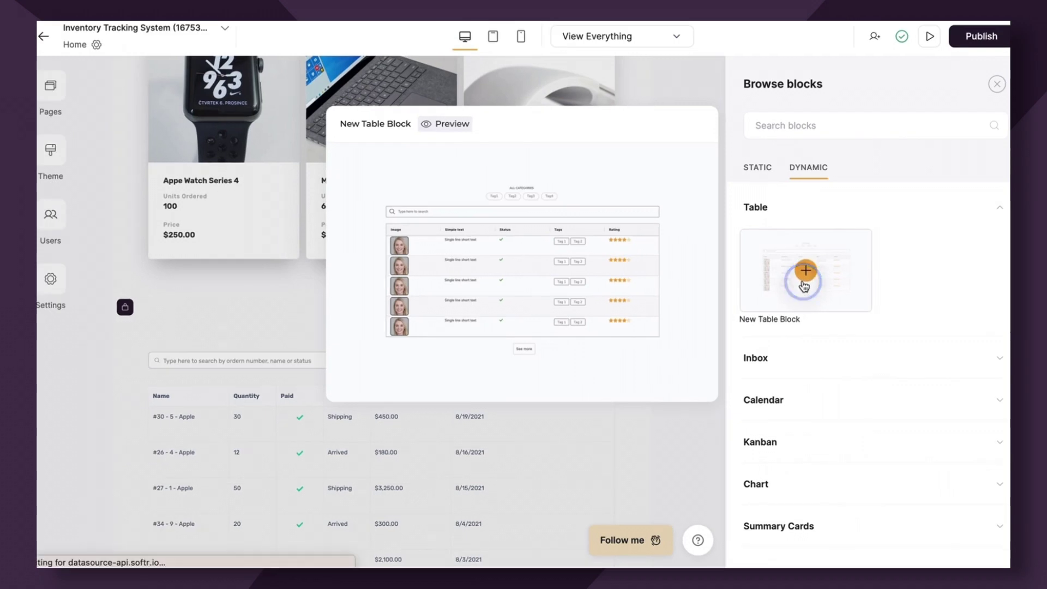
pyautogui.click(804, 275)
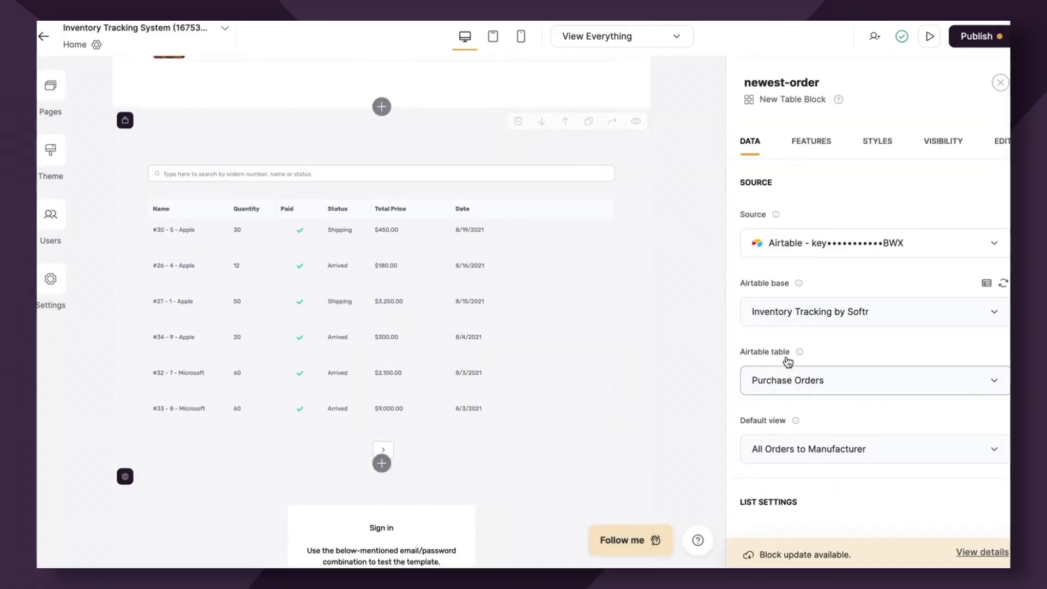
# - Select the new table block and set its Airtable base to Inventory Tracking by Softr
pyautogui.click(412, 315)
pyautogui.scroll(5, 413, 317)
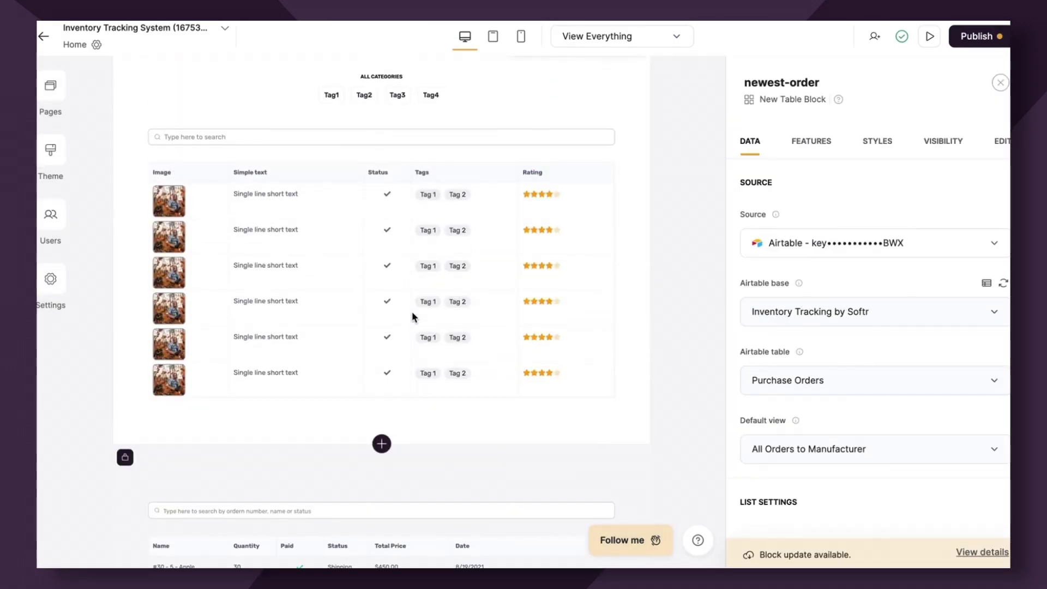
pyautogui.click(391, 246)
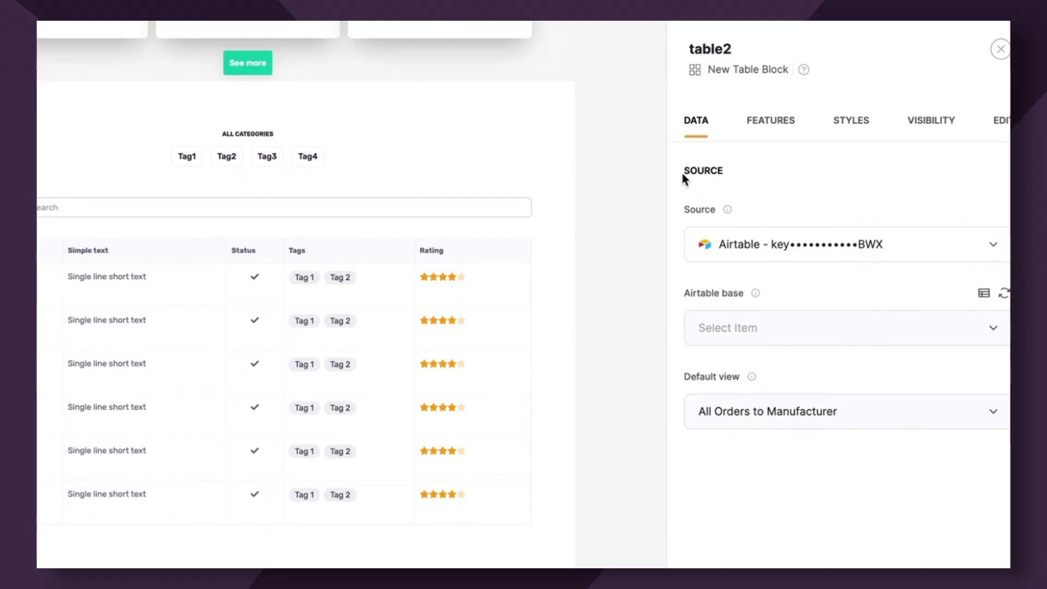
pyautogui.moveTo(683, 172); pyautogui.dragTo(744, 172)
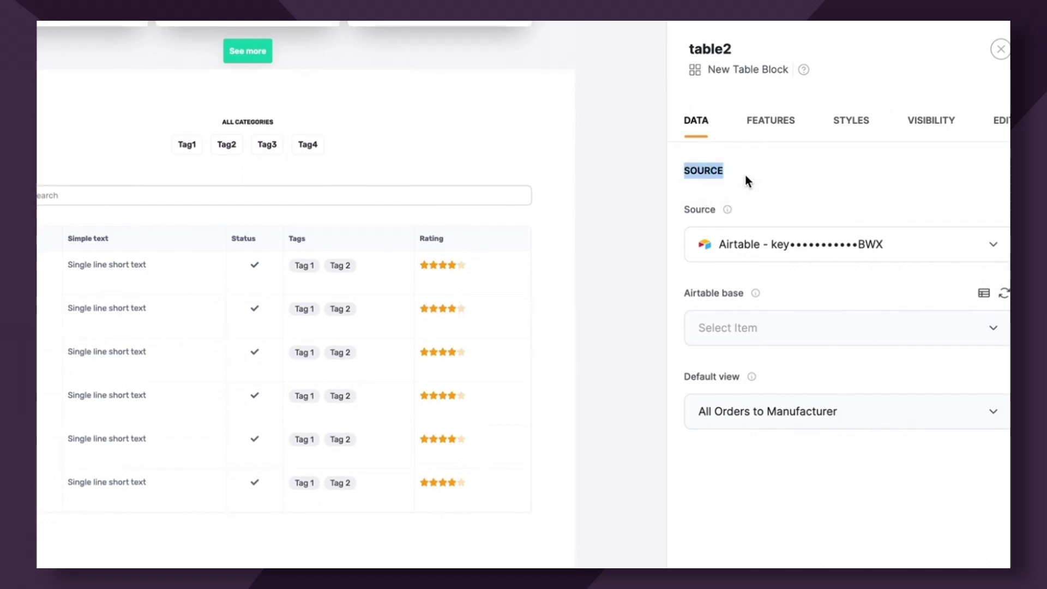
pyautogui.click(758, 342)
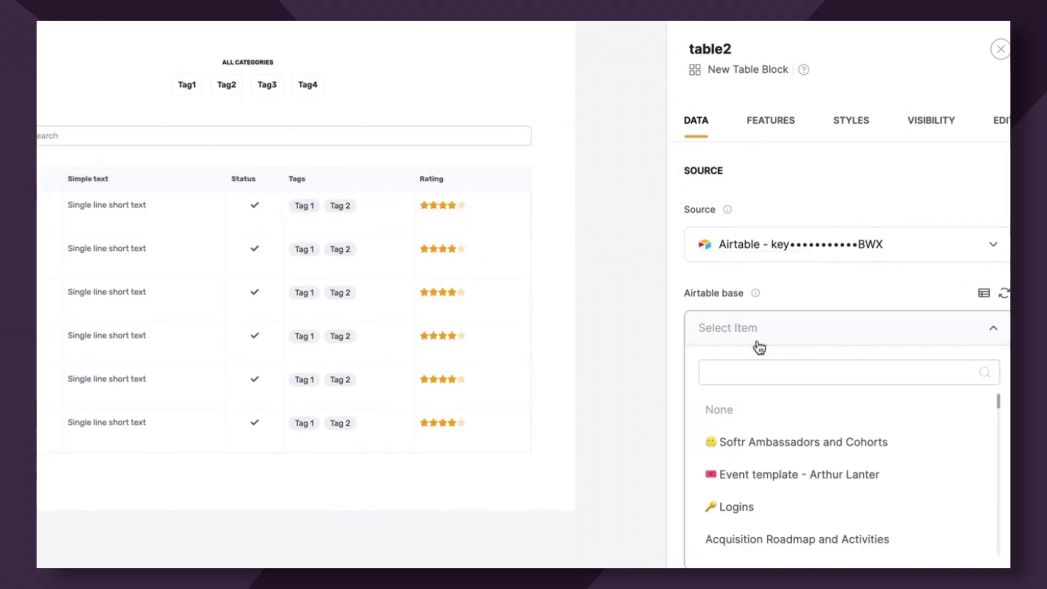
pyautogui.click(757, 375)
pyautogui.write('inven')
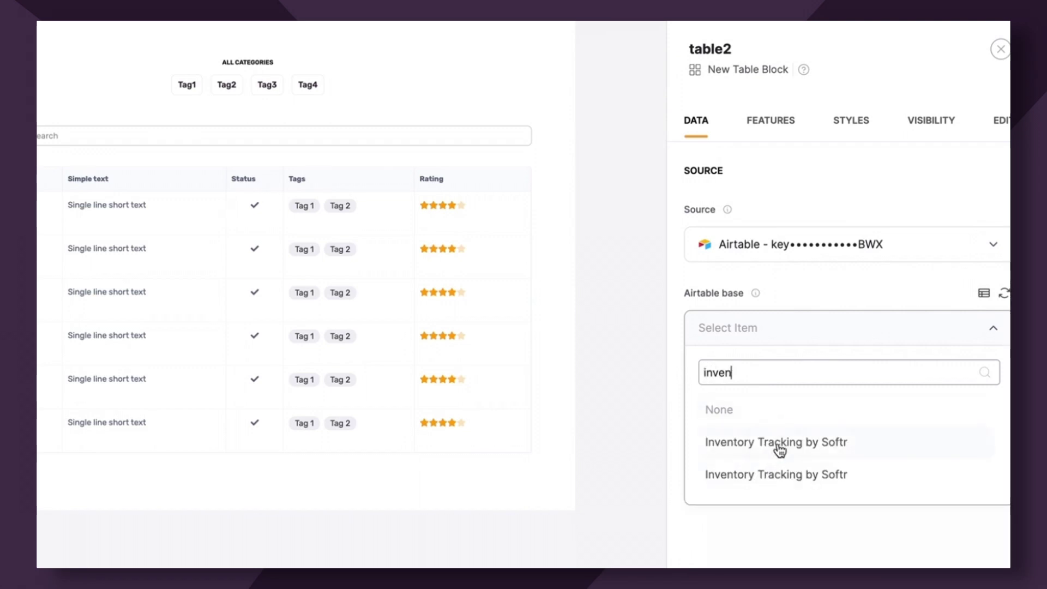
pyautogui.click(780, 444)
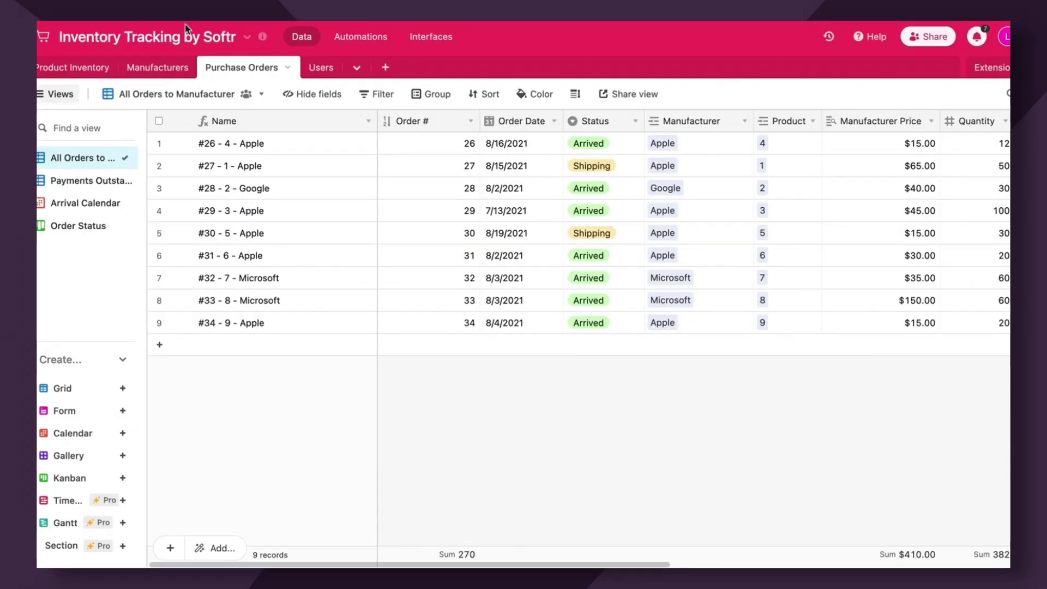
# - Open the Product Inventory table in Airtable for reference and map the Softr block's Image item field to the Images column
pyautogui.click(82, 70)
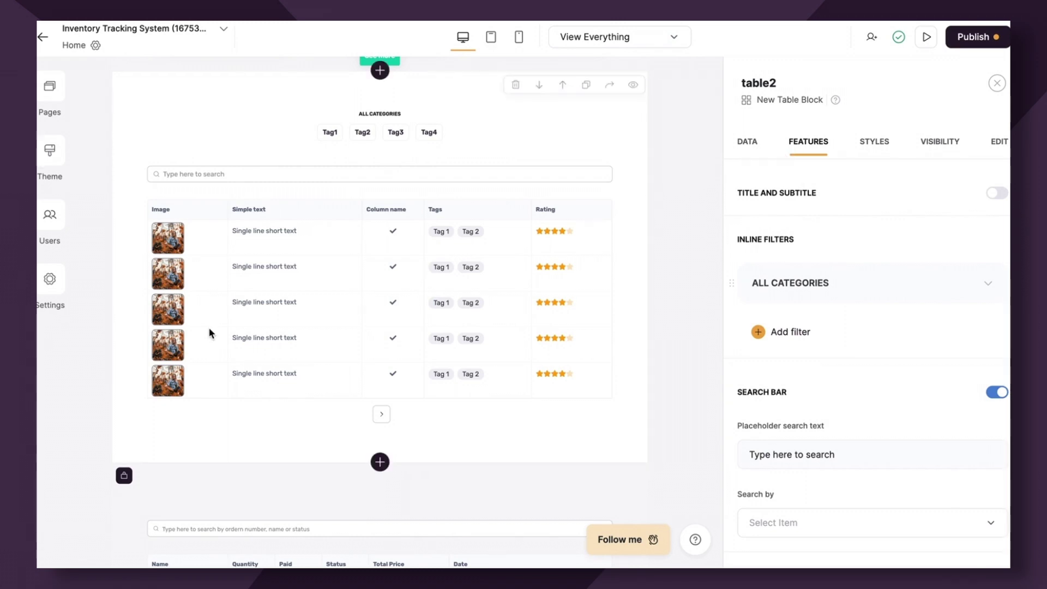
pyautogui.click(803, 145)
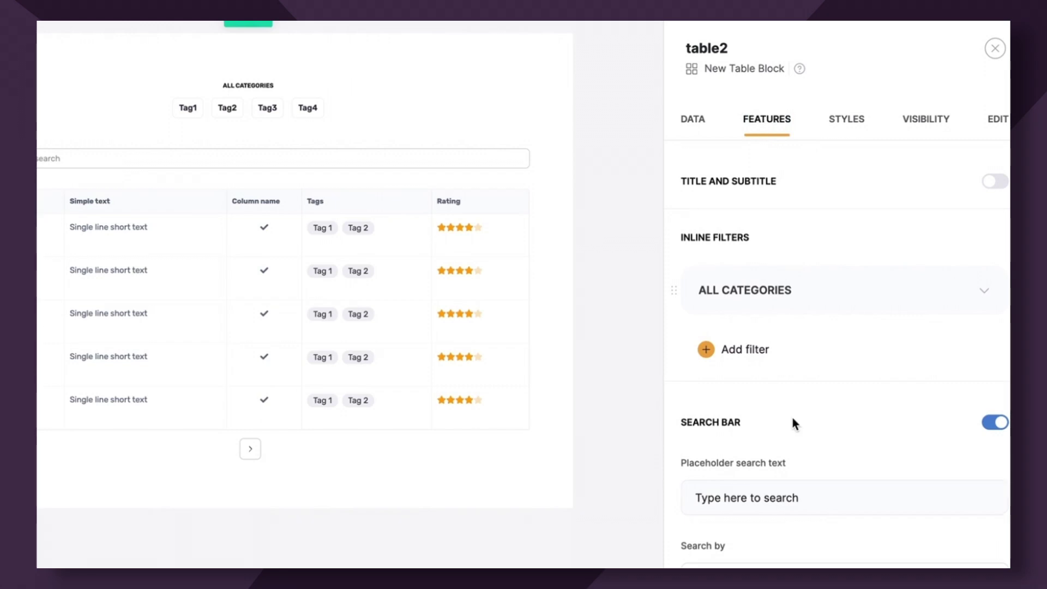
pyautogui.scroll(-10, 793, 423)
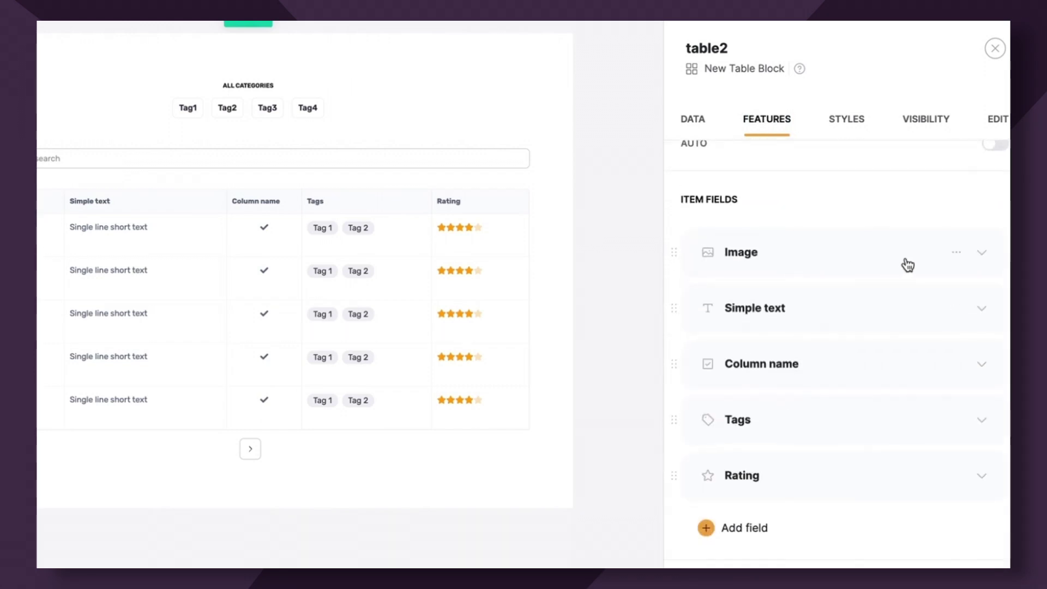
pyautogui.click(903, 258)
pyautogui.scroll(-1, 908, 327)
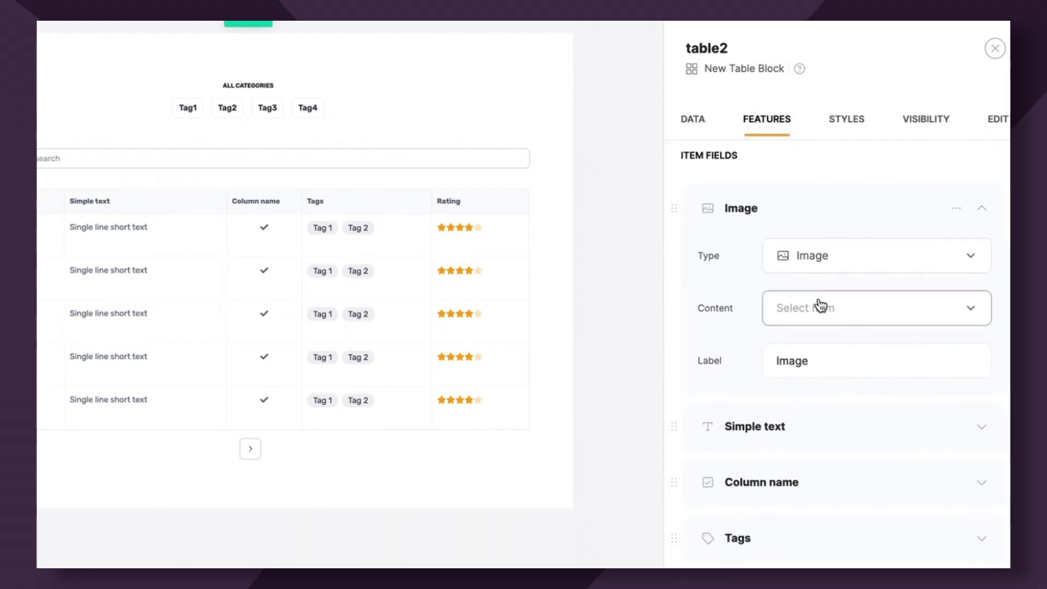
pyautogui.click(861, 324)
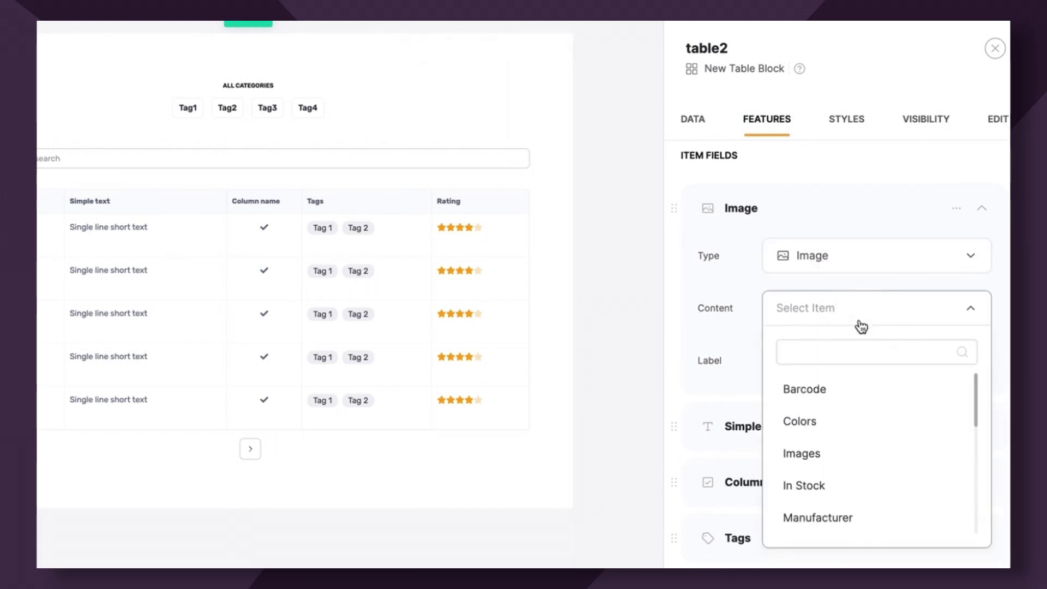
pyautogui.scroll(-1, 869, 434)
pyautogui.click(868, 438)
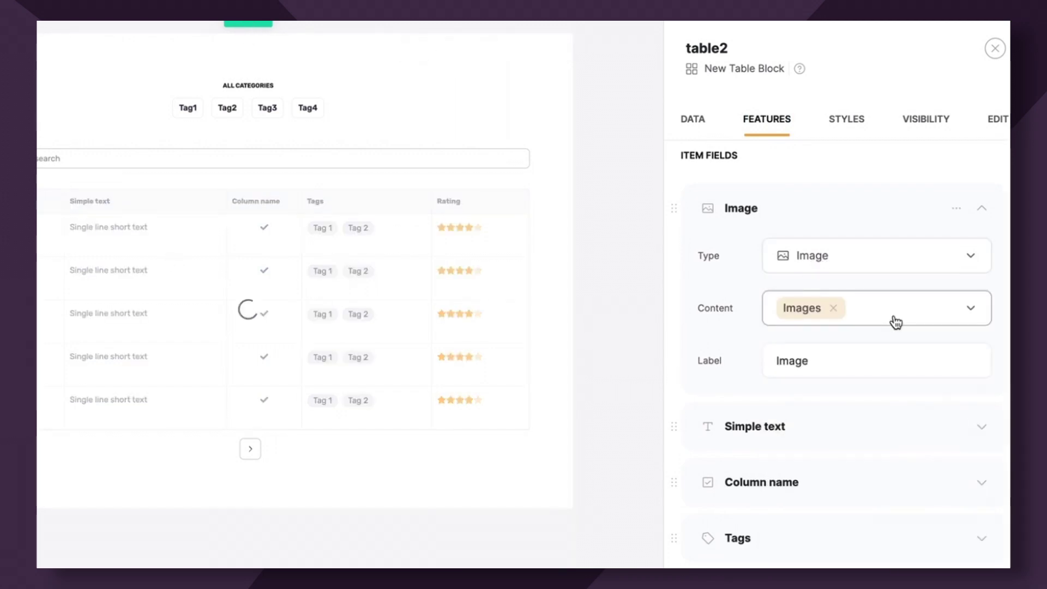
# - Map the Simple text item field's content to the Product Name column
pyautogui.click(839, 432)
pyautogui.click(840, 527)
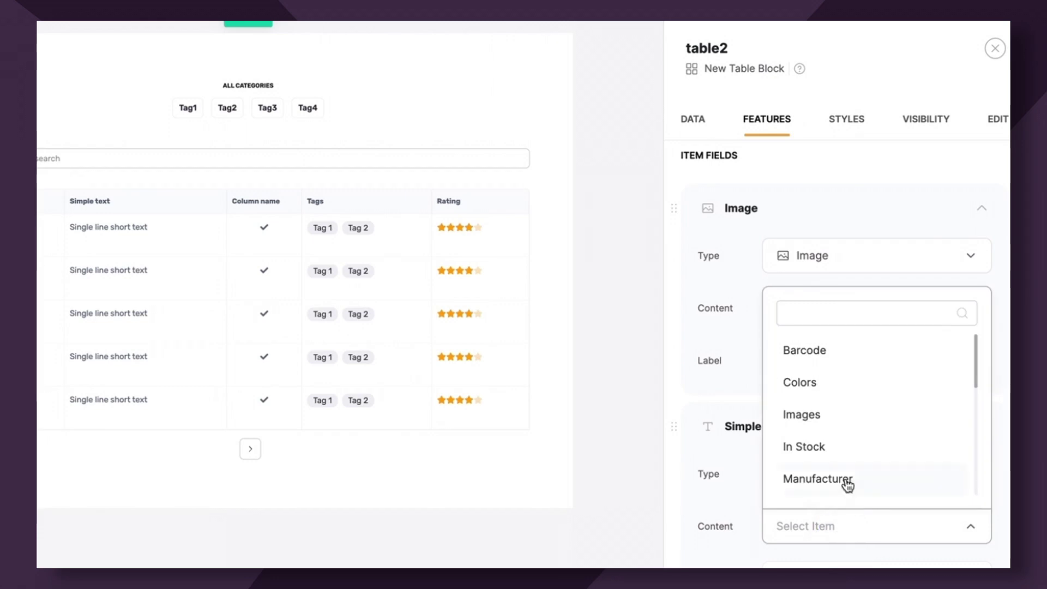
pyautogui.scroll(-5, 845, 436)
pyautogui.click(845, 437)
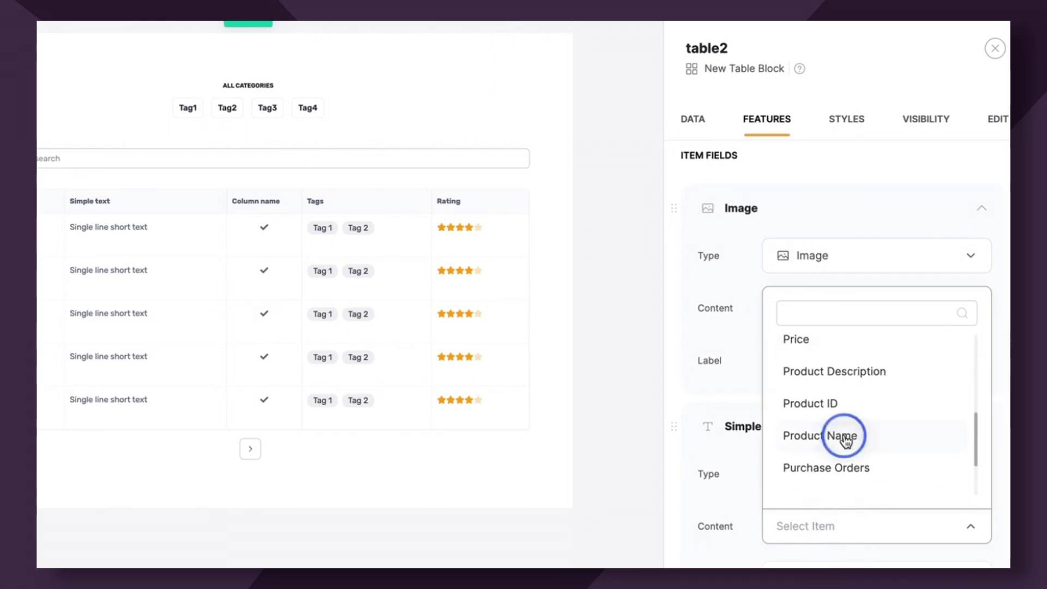
# - Compare the Column name checkbox field with the Product Inventory and Purchase Orders columns in Airtable, and delete that field from the Softr table block
pyautogui.scroll(-3, 846, 491)
pyautogui.scroll(-1, 846, 490)
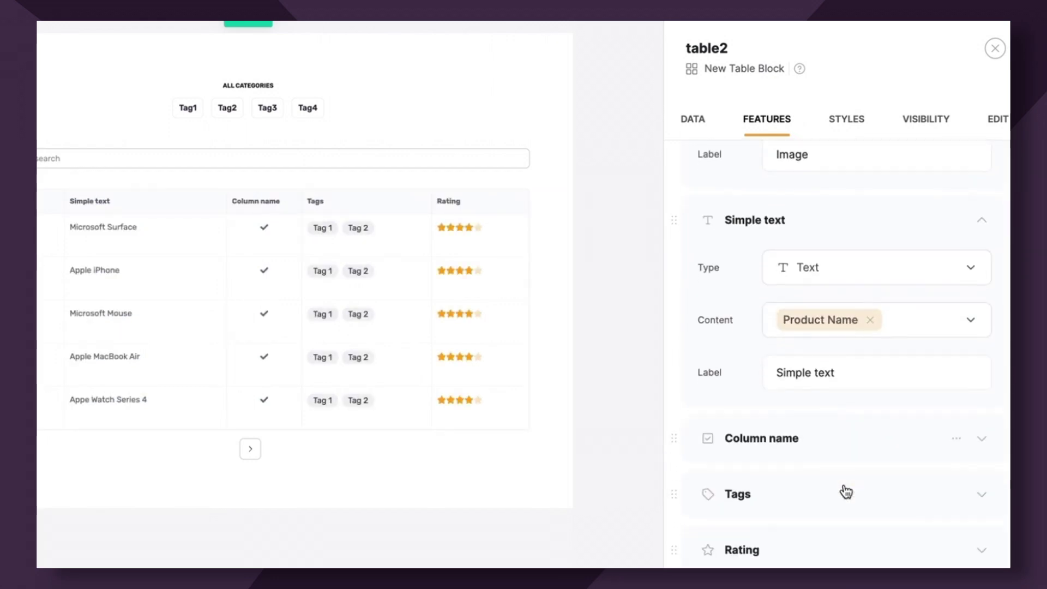
pyautogui.click(836, 429)
pyautogui.scroll(-2, 838, 461)
pyautogui.scroll(-1, 838, 460)
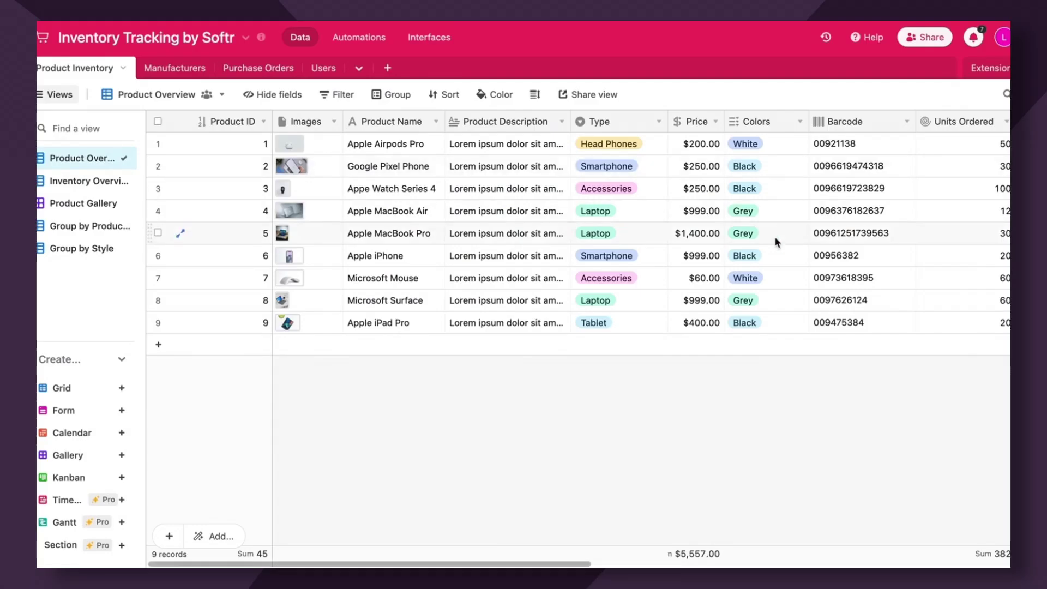
pyautogui.hscroll(10, 775, 236)
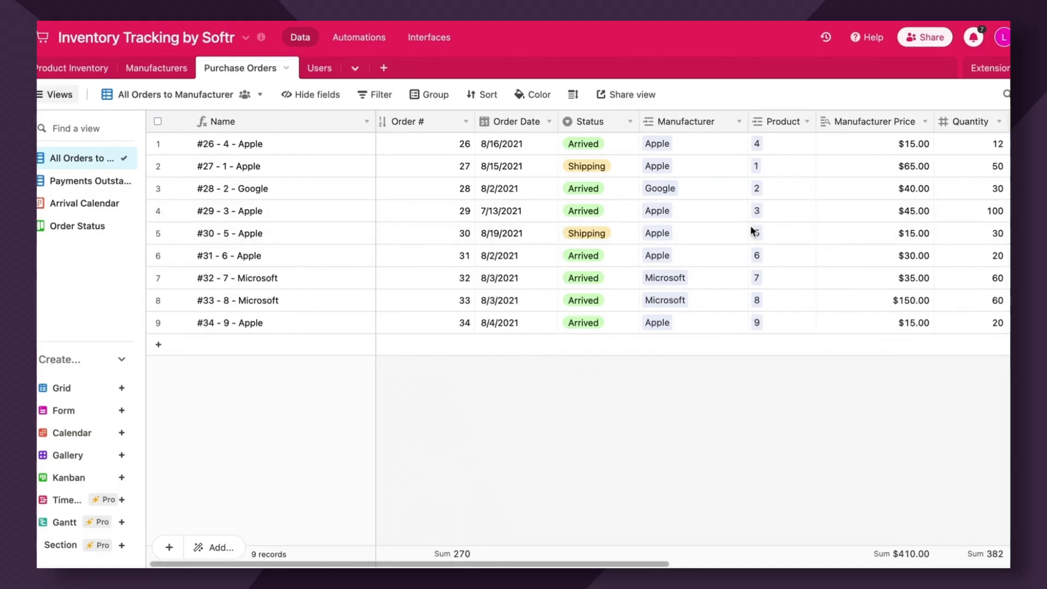
pyautogui.hscroll(10, 751, 231)
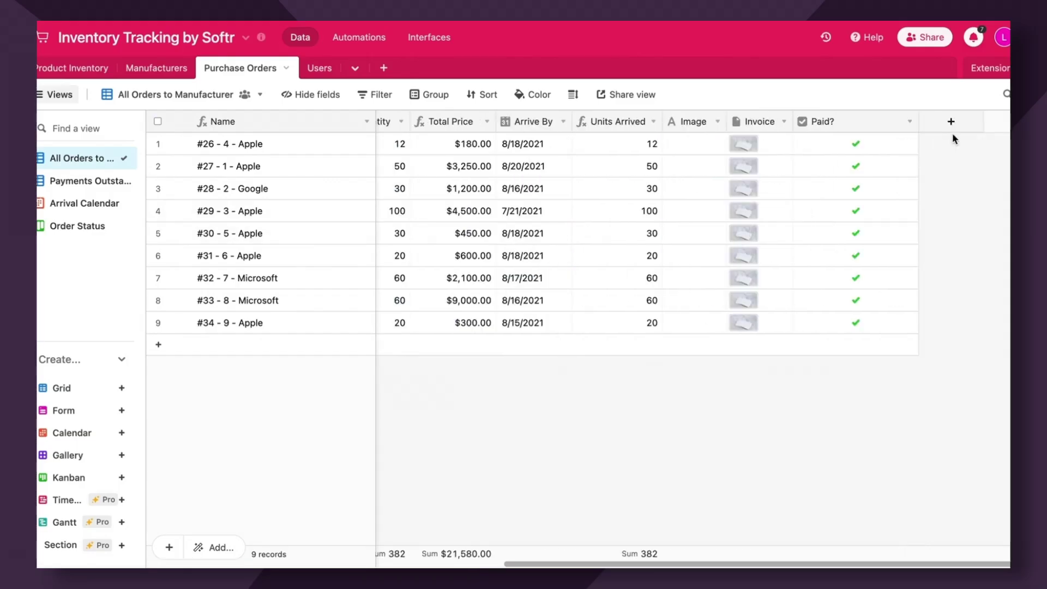
pyautogui.click(41, 68)
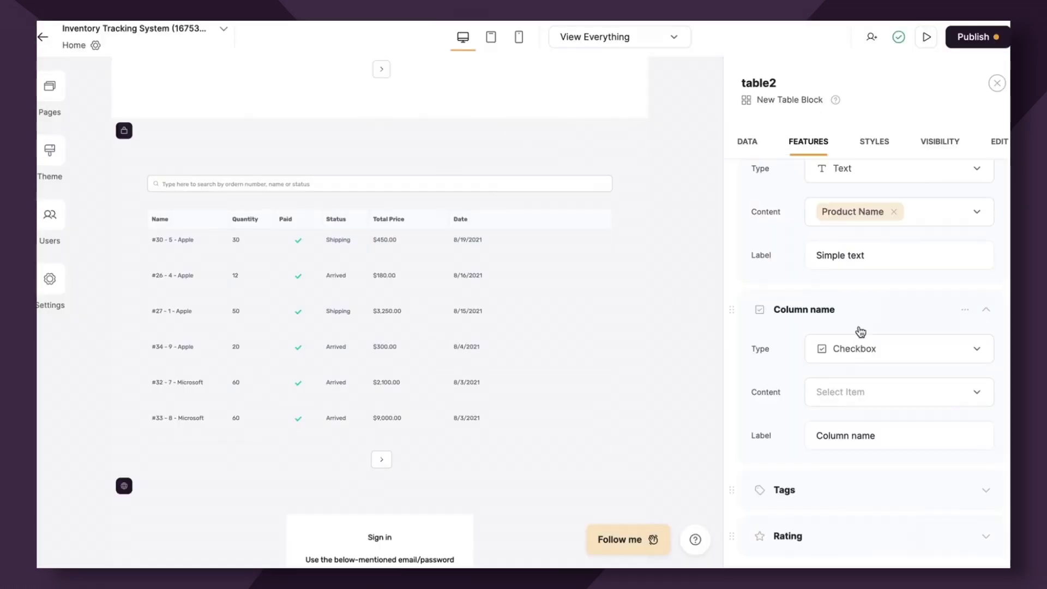
pyautogui.click(964, 309)
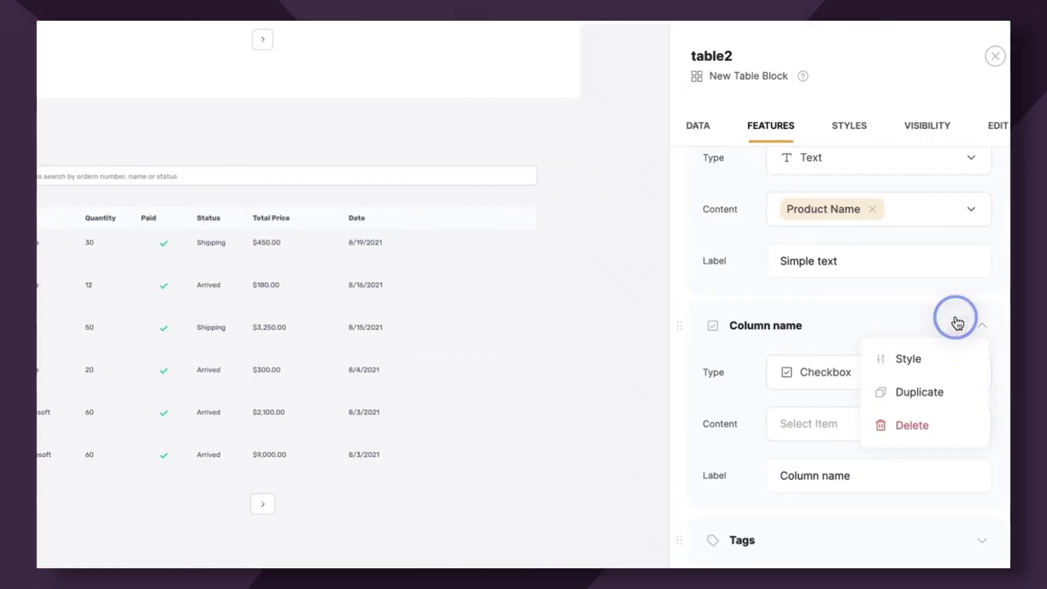
pyautogui.click(929, 391)
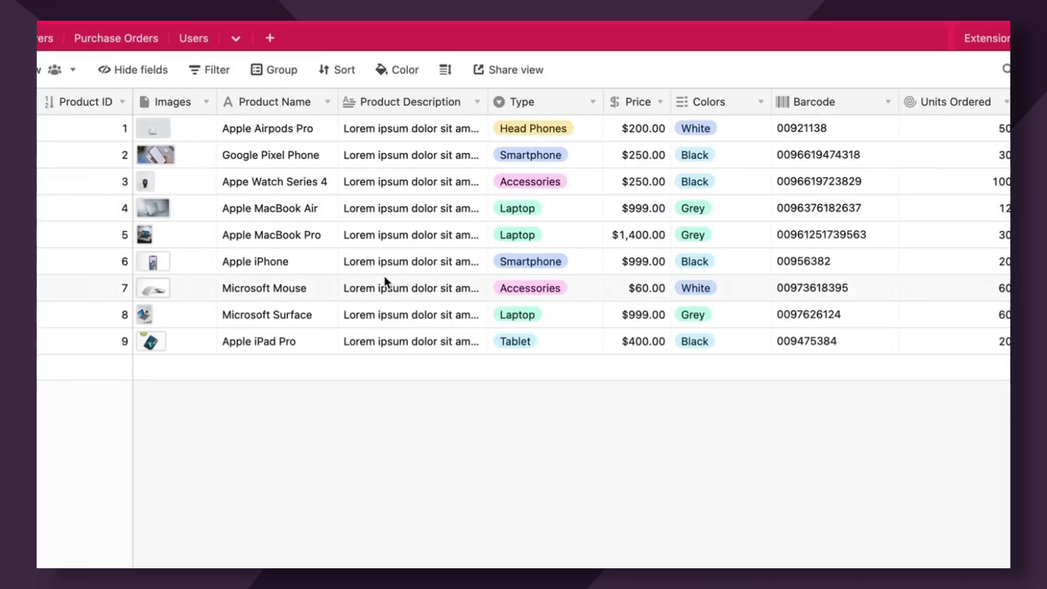
# - Check the Product Inventory columns in Airtable and map the block's Tags item field to the Type column
pyautogui.hscroll(5, 384, 276)
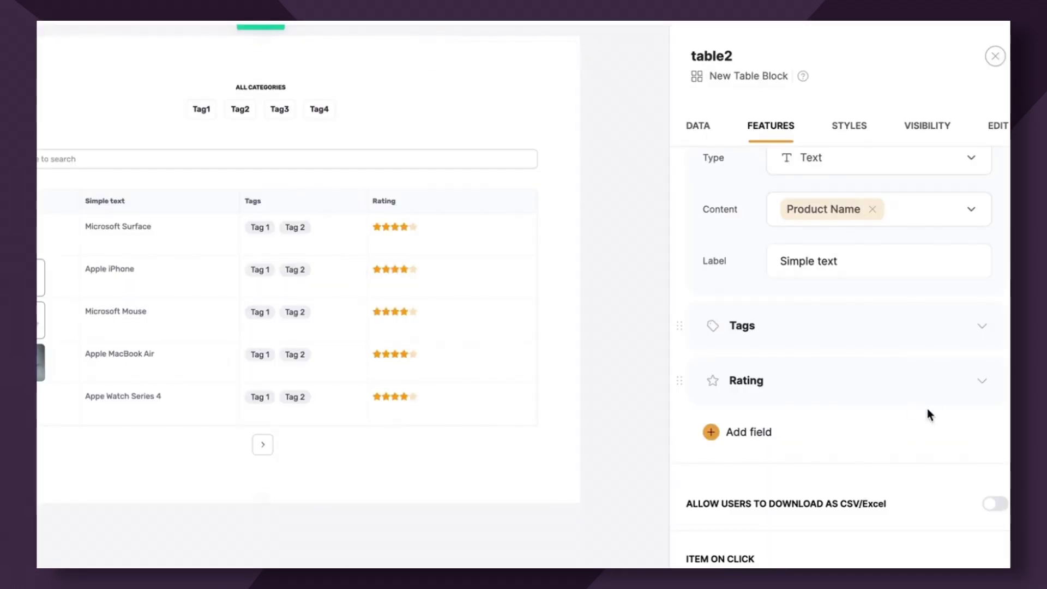
pyautogui.click(919, 328)
pyautogui.click(914, 428)
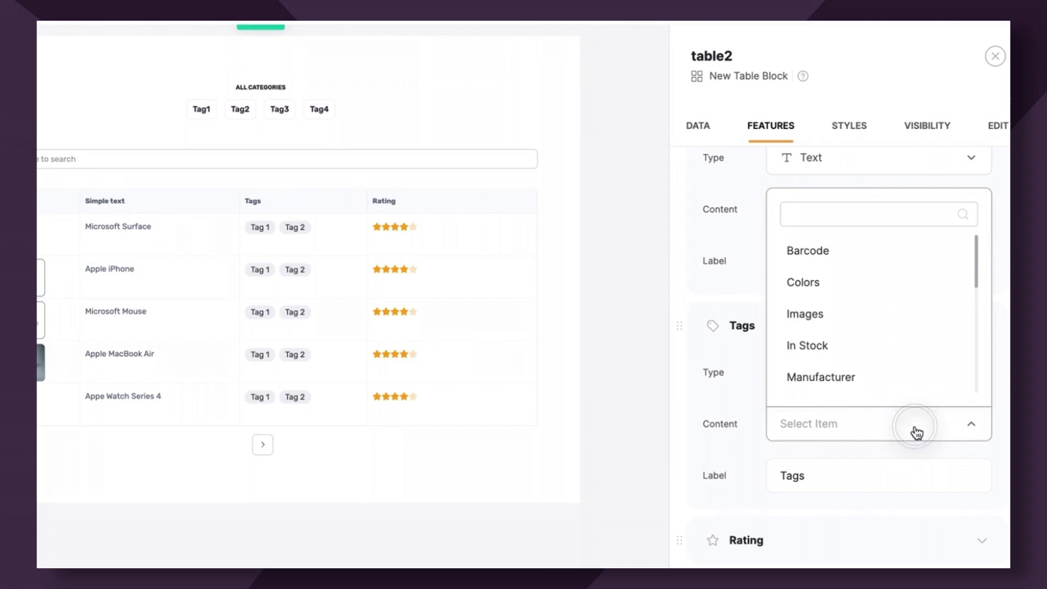
pyautogui.scroll(-5, 882, 304)
pyautogui.scroll(-3, 884, 305)
pyautogui.click(878, 311)
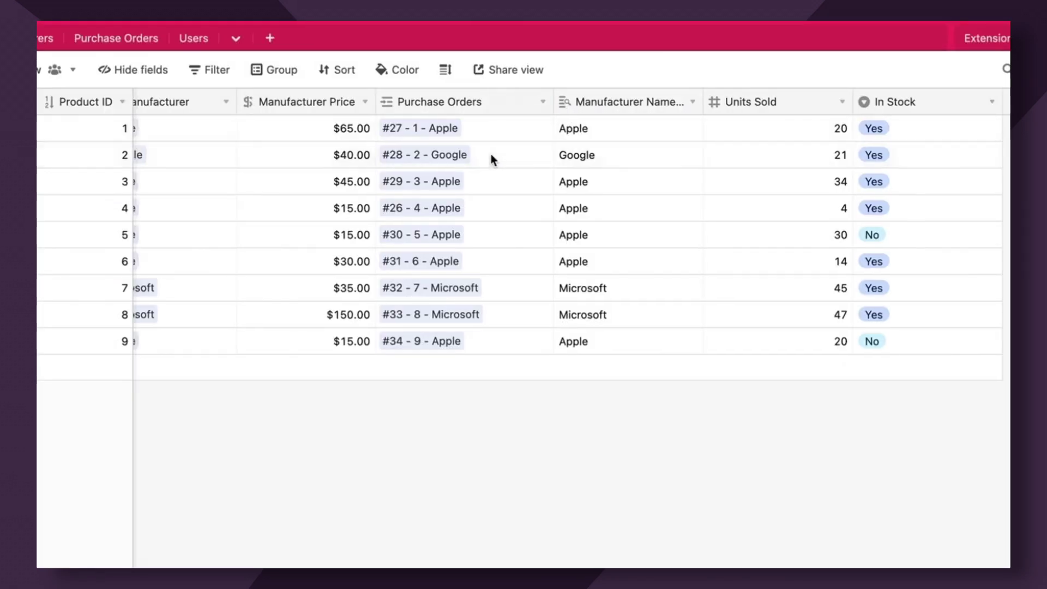
# - Look over the remaining Product Inventory columns in Airtable and delete the Rating item field from the Softr table block
pyautogui.hscroll(-5, 491, 153)
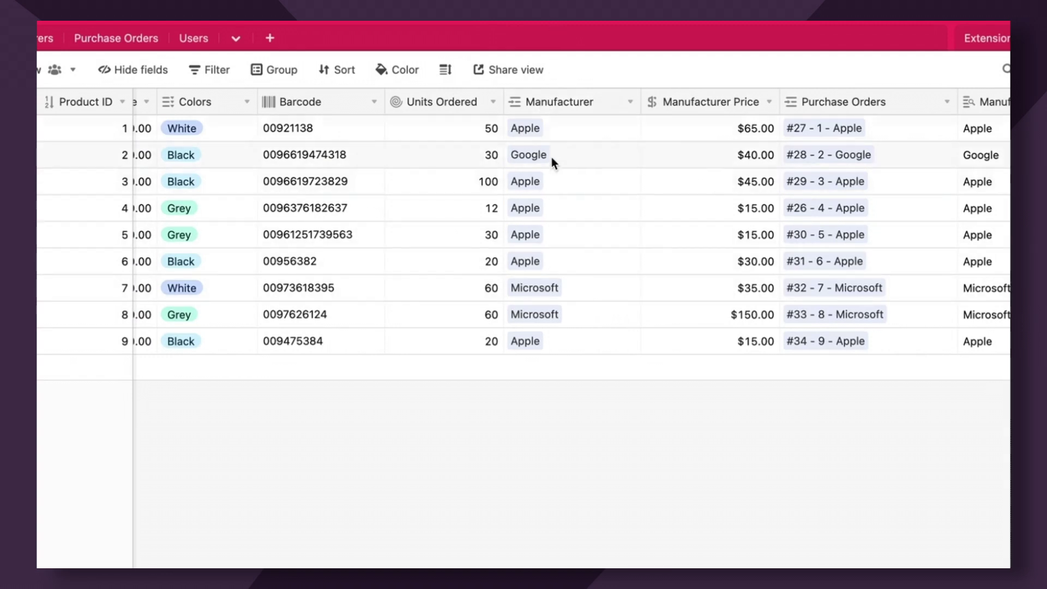
pyautogui.click(45, 38)
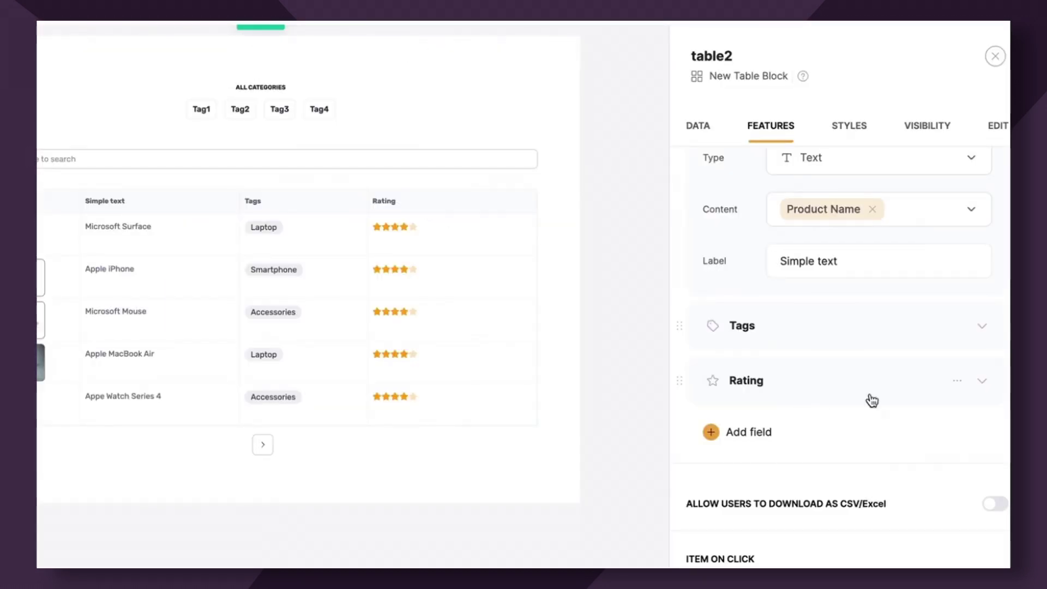
pyautogui.click(957, 383)
pyautogui.click(941, 475)
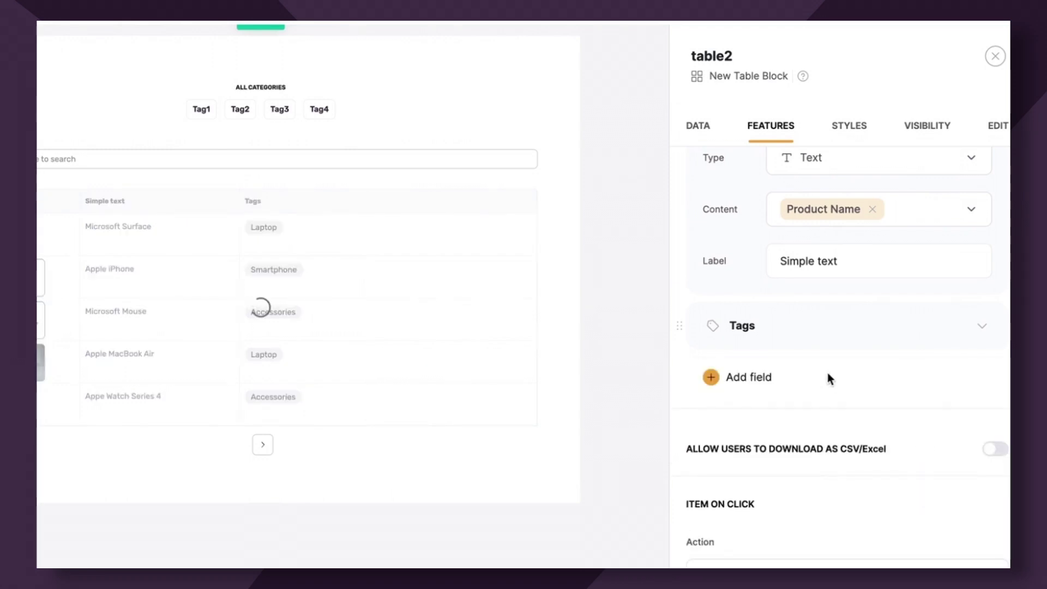
# - Add a Text item field to the table block and map its content to the Manufacturer column
pyautogui.click(746, 385)
pyautogui.click(754, 464)
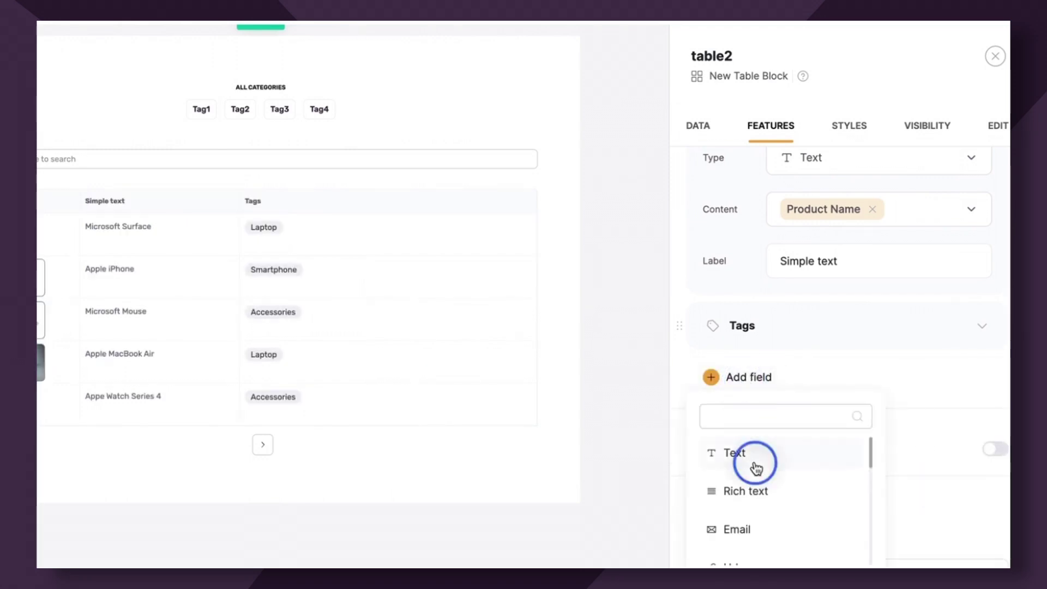
pyautogui.click(827, 367)
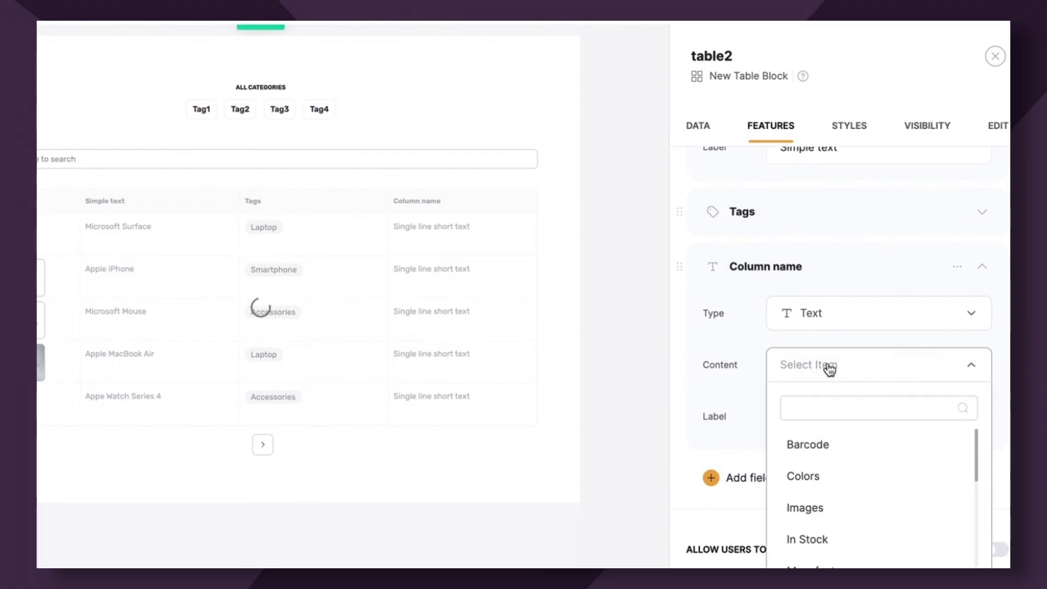
pyautogui.scroll(-1, 840, 539)
pyautogui.click(842, 519)
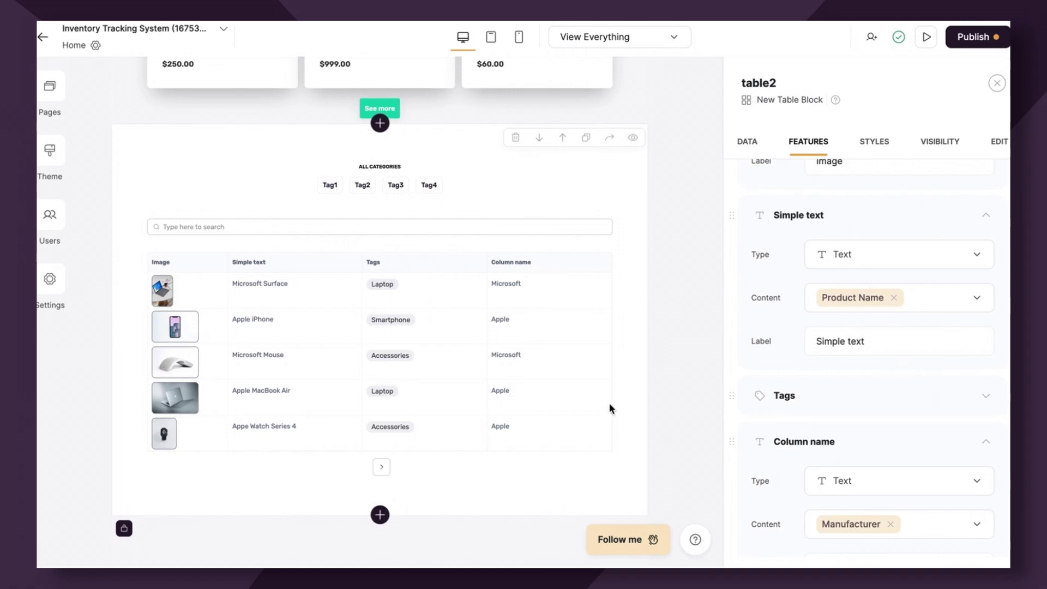
# - Sort the table block's records by Product Name // A - Z in its data list settings
pyautogui.click(748, 141)
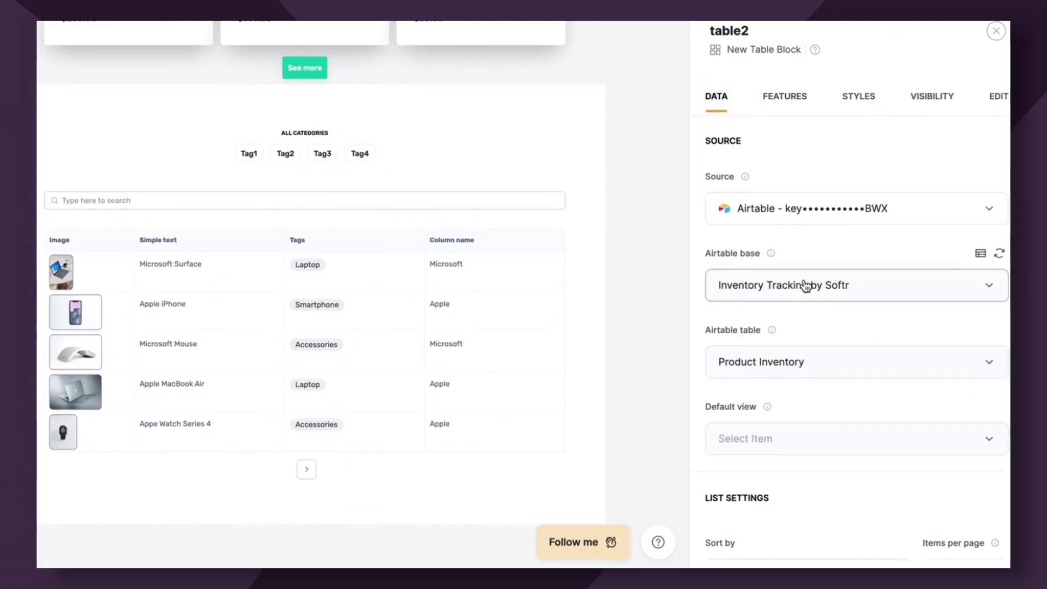
pyautogui.scroll(-8, 805, 285)
pyautogui.scroll(2, 805, 283)
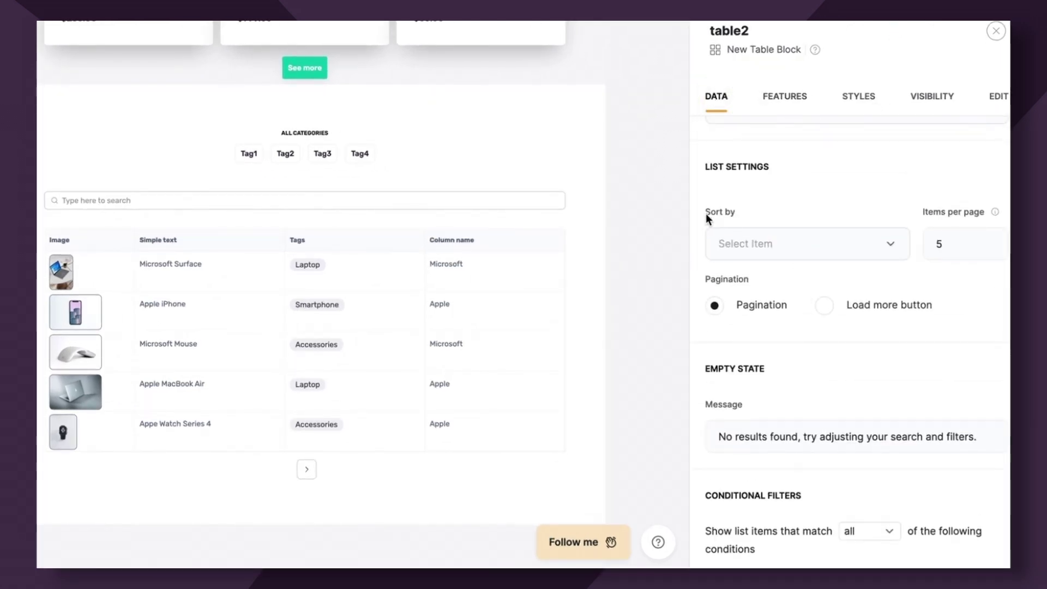
pyautogui.click(834, 250)
pyautogui.scroll(-2, 824, 404)
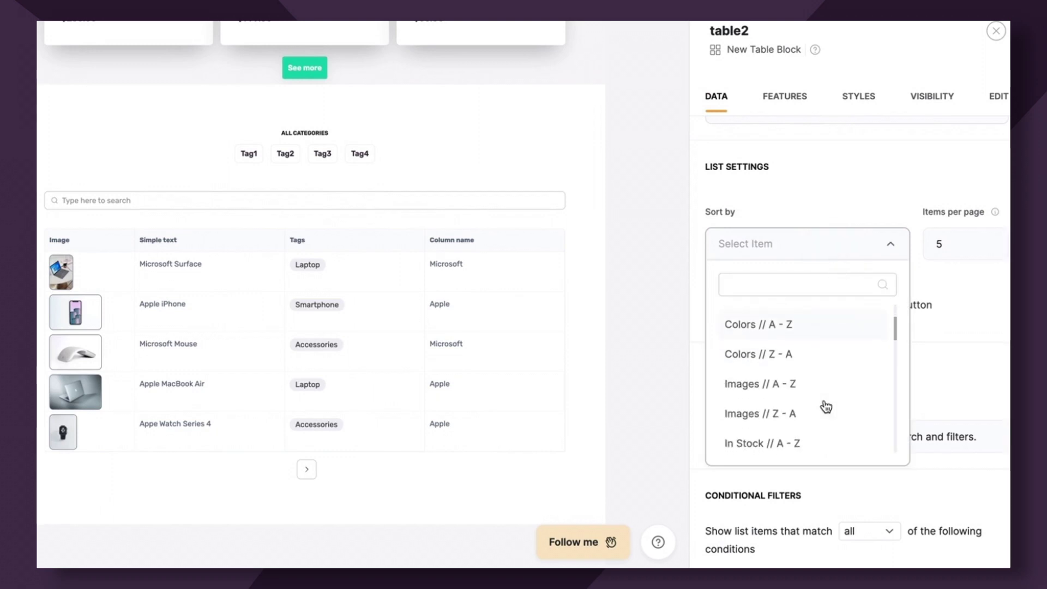
pyautogui.scroll(-5, 826, 406)
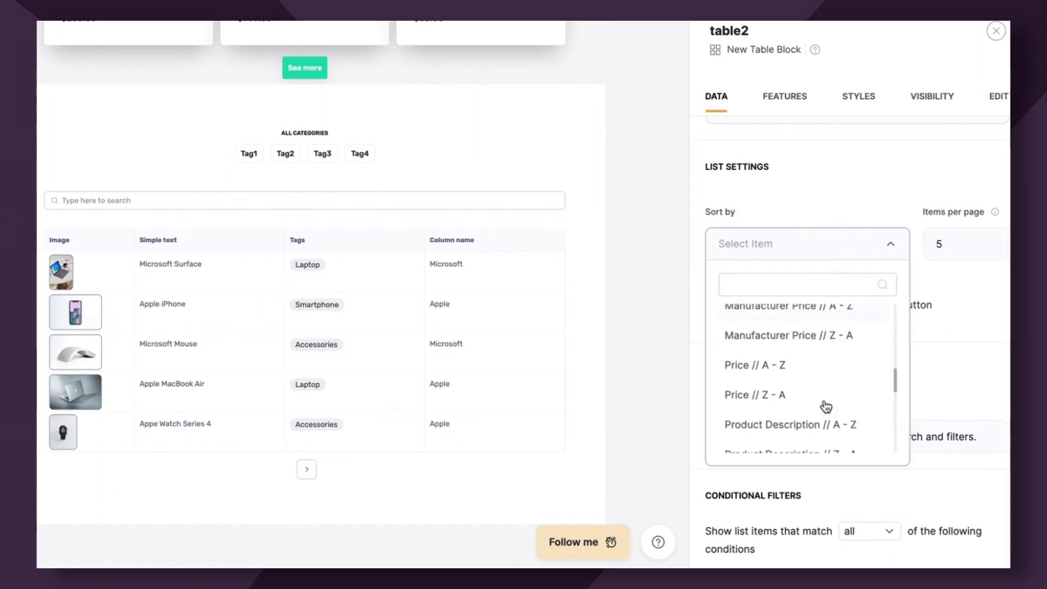
pyautogui.scroll(-4, 826, 407)
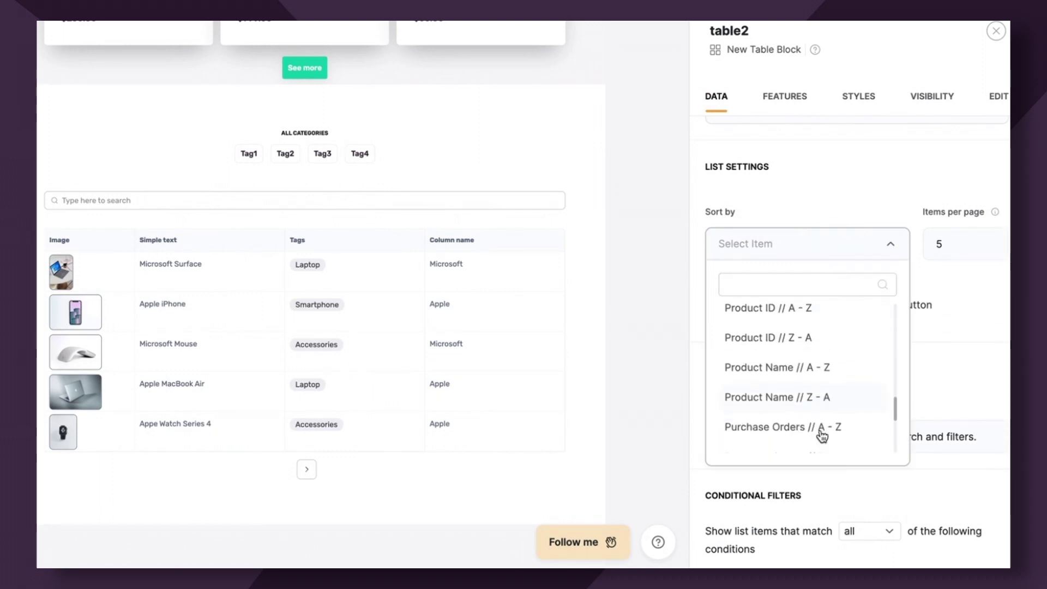
pyautogui.click(760, 367)
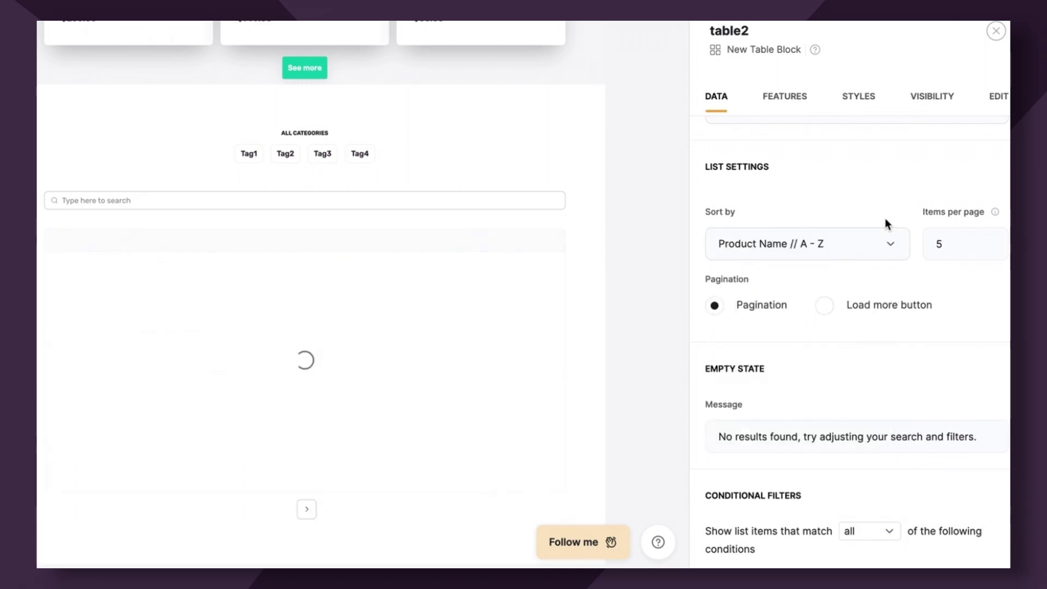
# - Set the table block to 6 items per page, trying the Load more button option but keeping Pagination
pyautogui.click(989, 241)
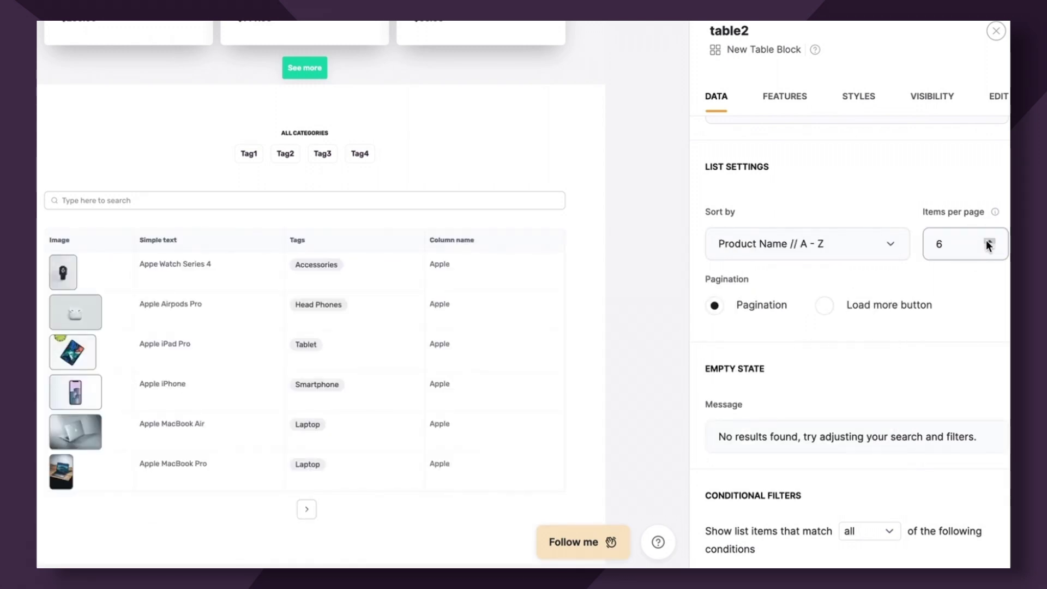
pyautogui.scroll(-1, 936, 331)
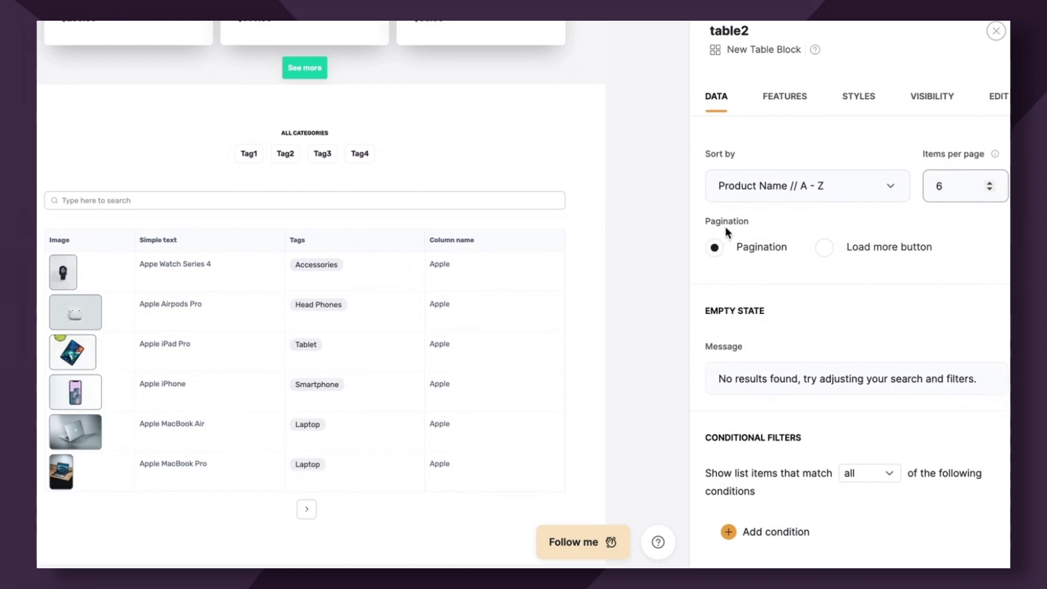
pyautogui.scroll(-2, 406, 362)
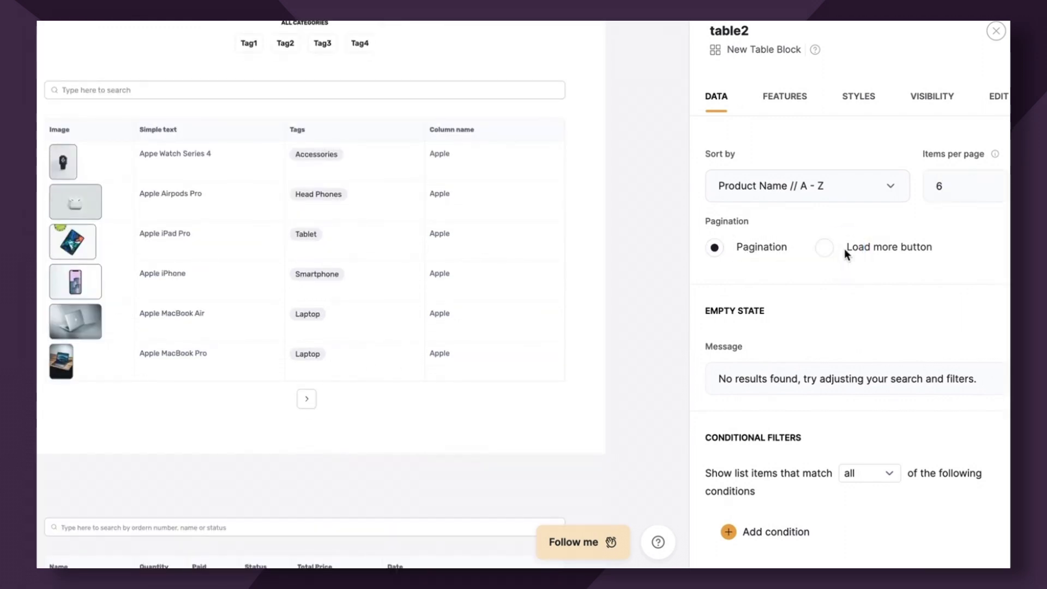
pyautogui.click(828, 249)
pyautogui.click(763, 248)
pyautogui.scroll(-2, 885, 340)
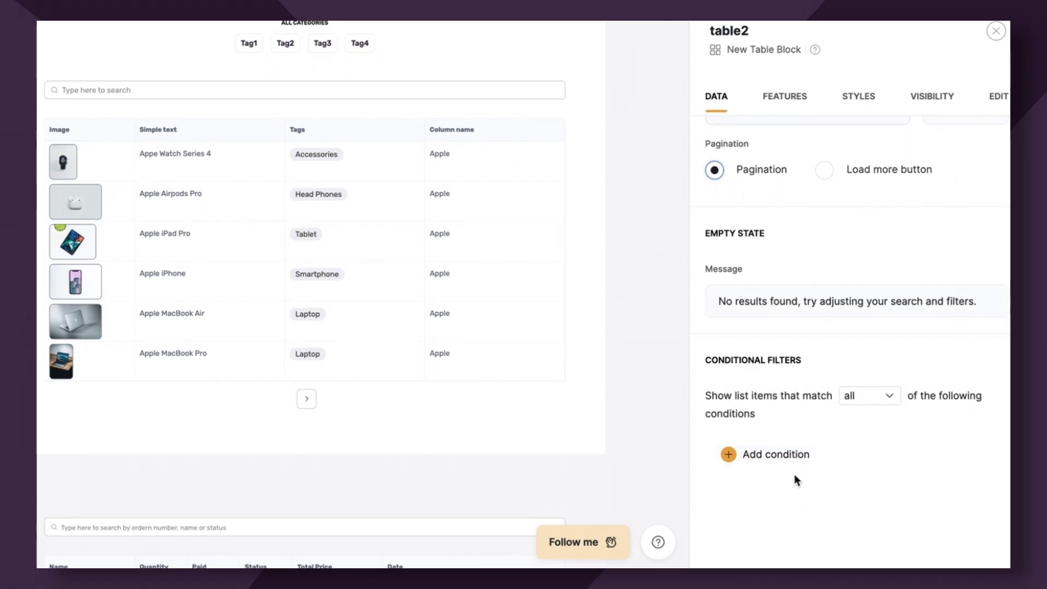
# - Enable the table block's title and subtitle, set the heading to "Product Inventory List" and clear the subtitle text
pyautogui.click(785, 97)
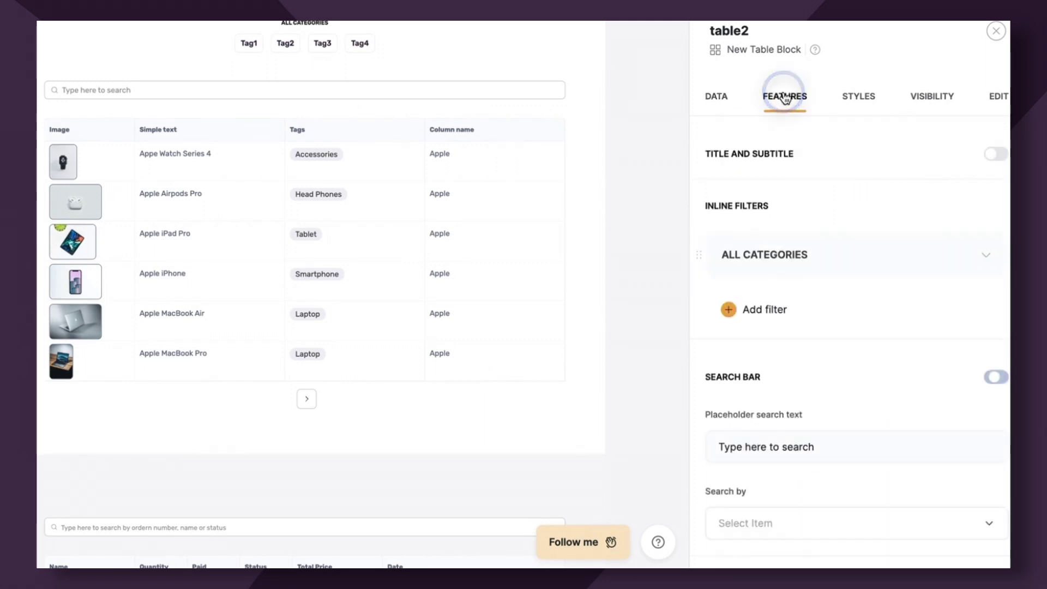
pyautogui.click(995, 153)
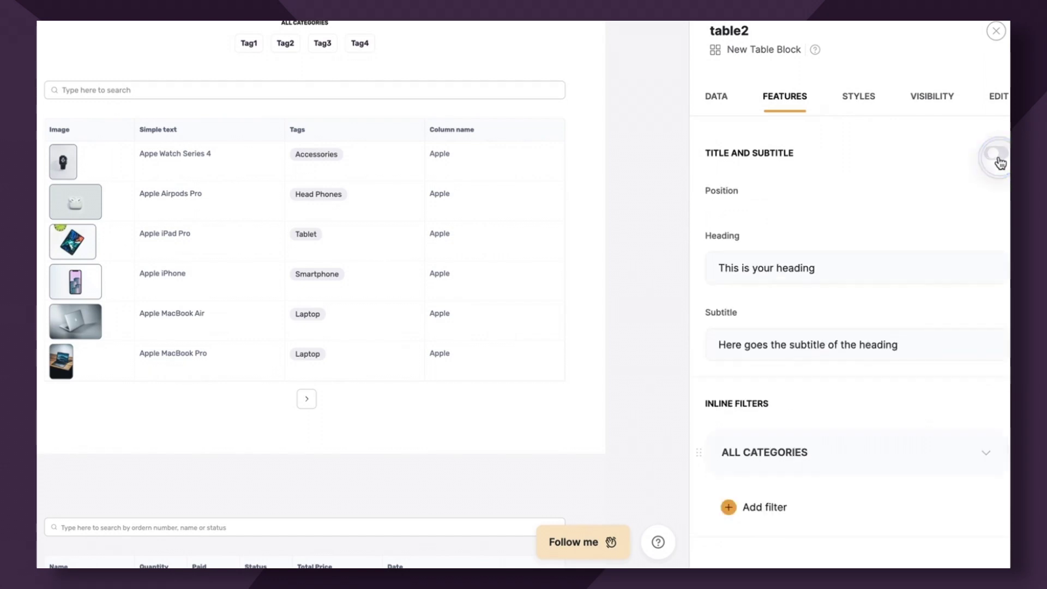
pyautogui.tripleClick(815, 267)
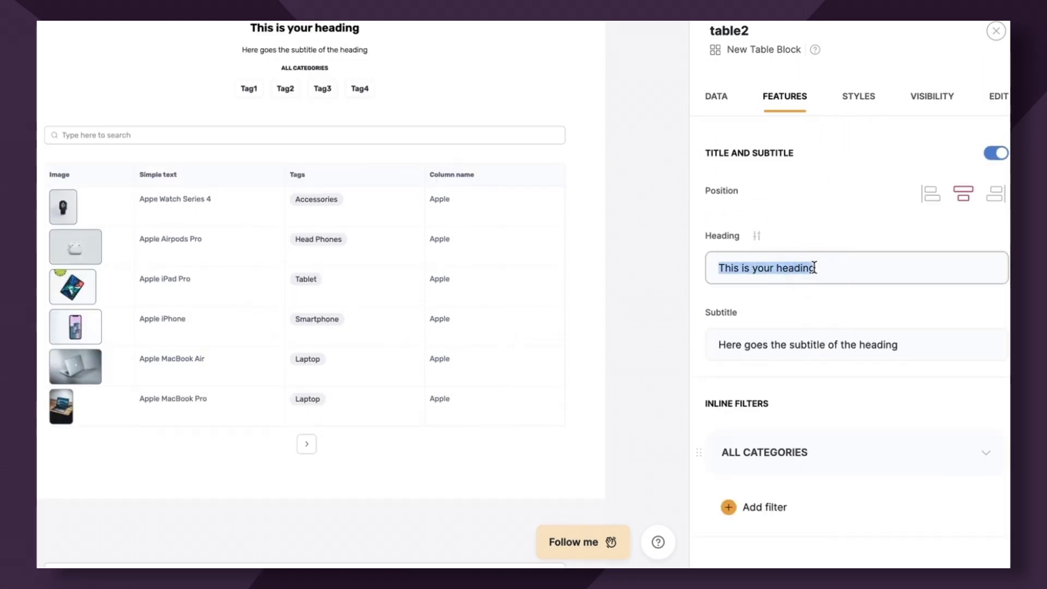
pyautogui.write('Product In')
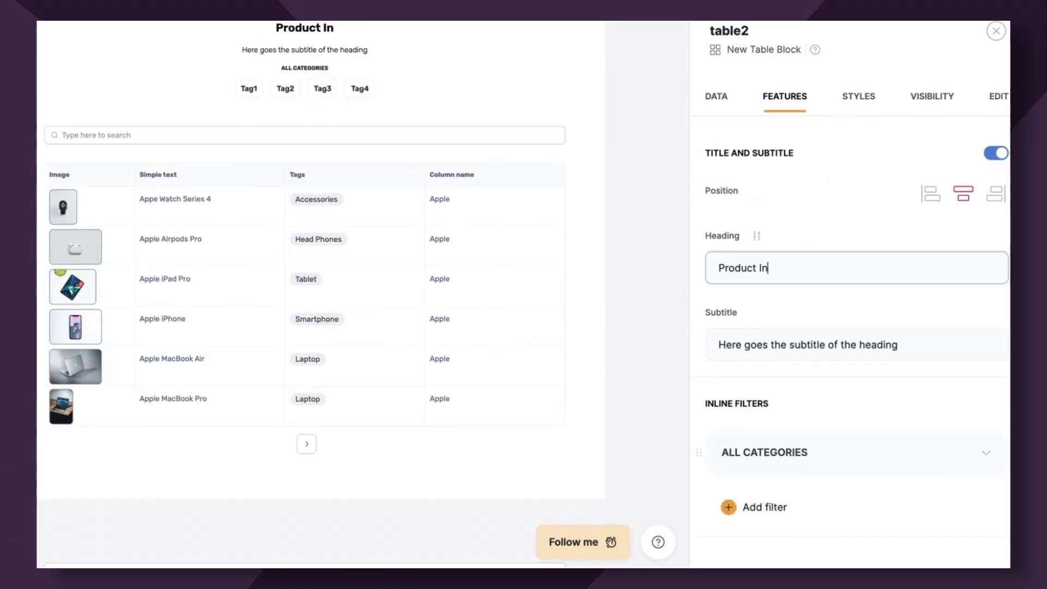
pyautogui.write('ventory List')
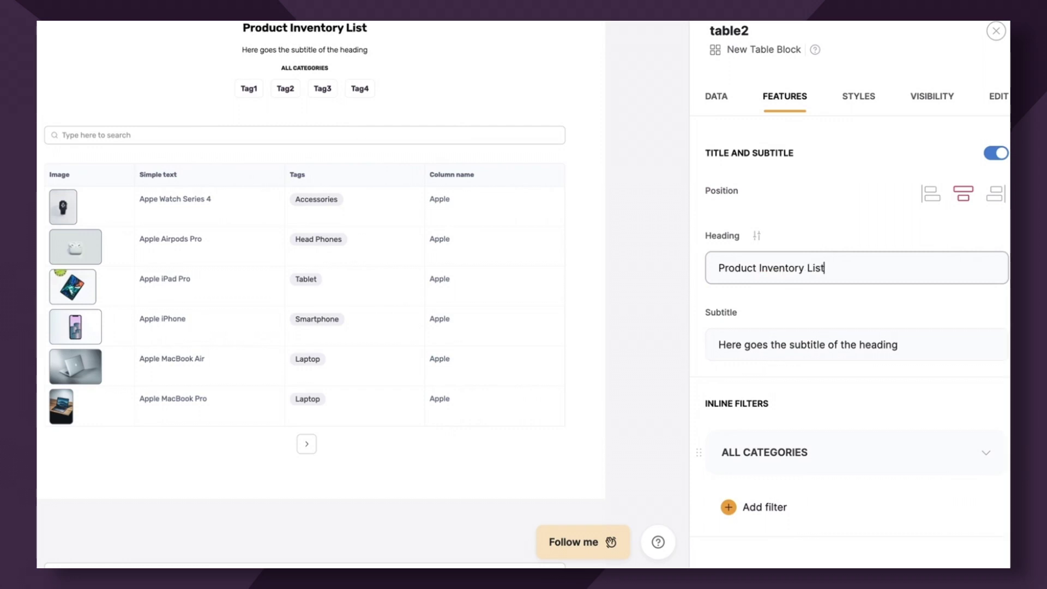
pyautogui.tripleClick(809, 339)
pyautogui.press('BackSpace')
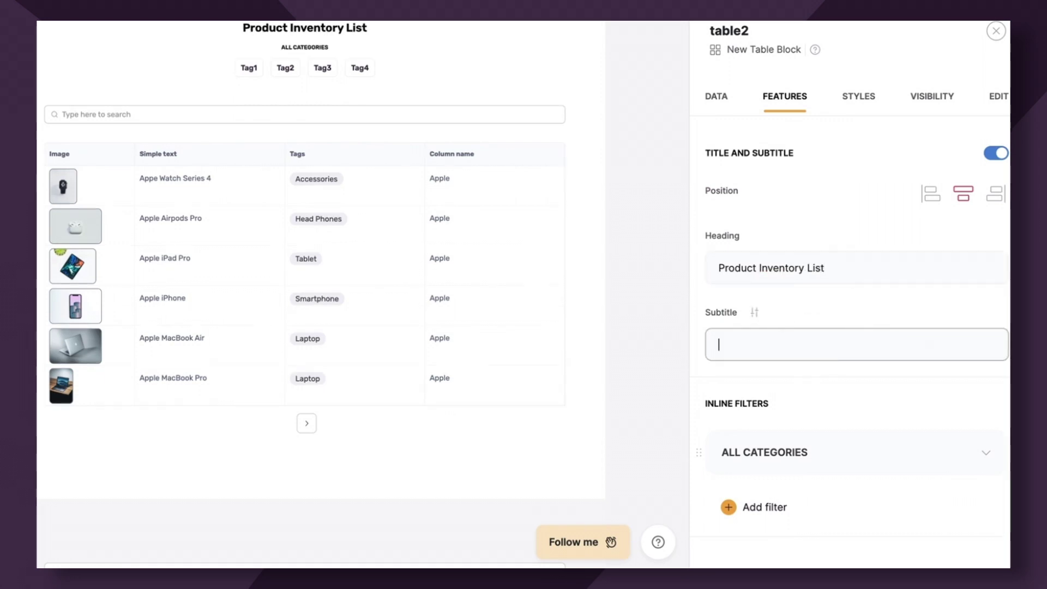
# - Check the Product Inventory columns in Airtable and set the ALL CATEGORIES inline filter to filter by Type
pyautogui.scroll(-5, 869, 381)
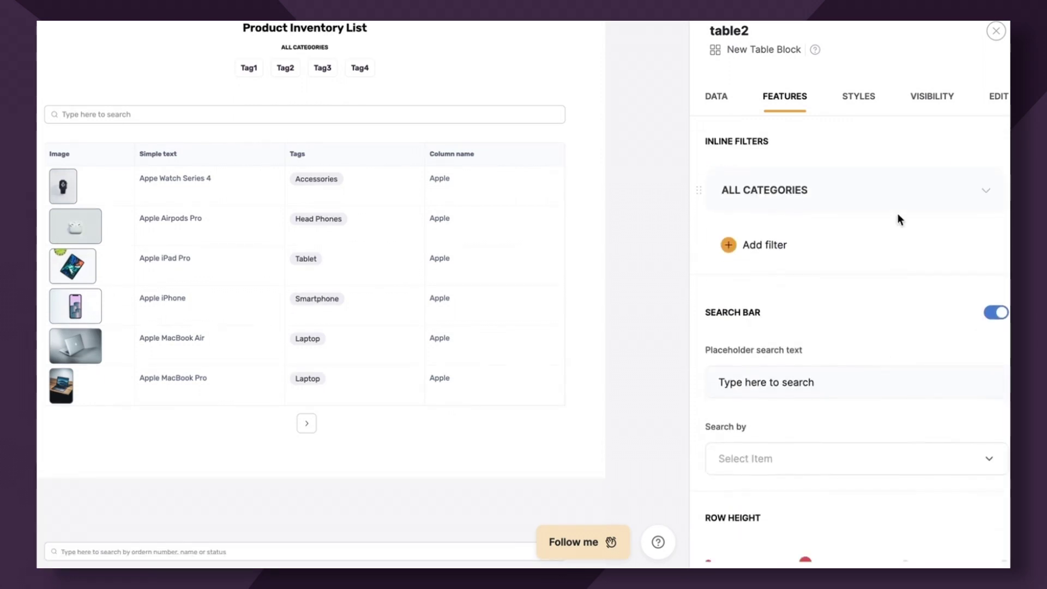
pyautogui.click(923, 199)
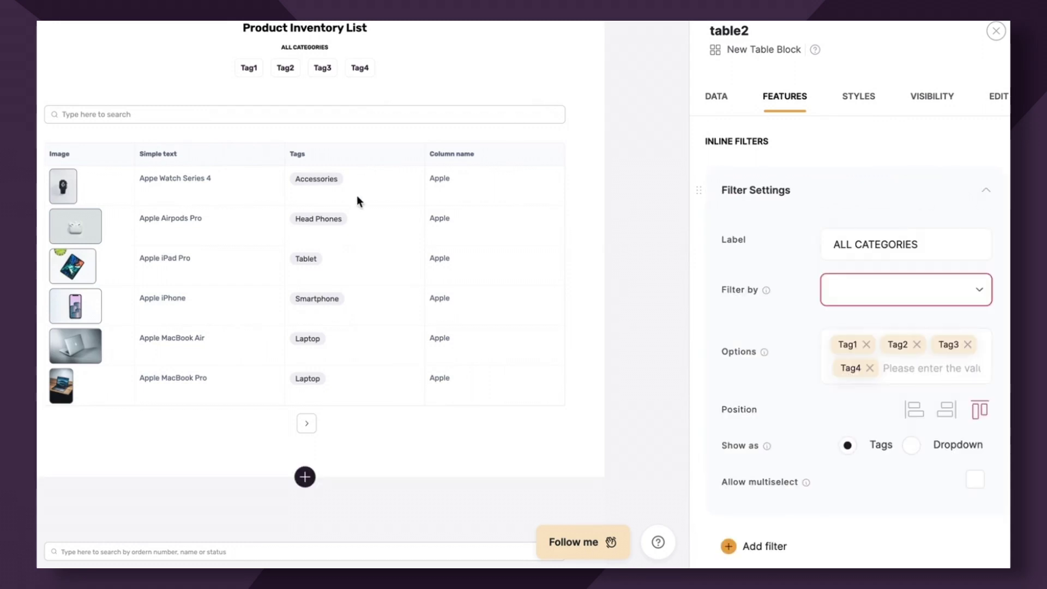
pyautogui.scroll(1, 587, 254)
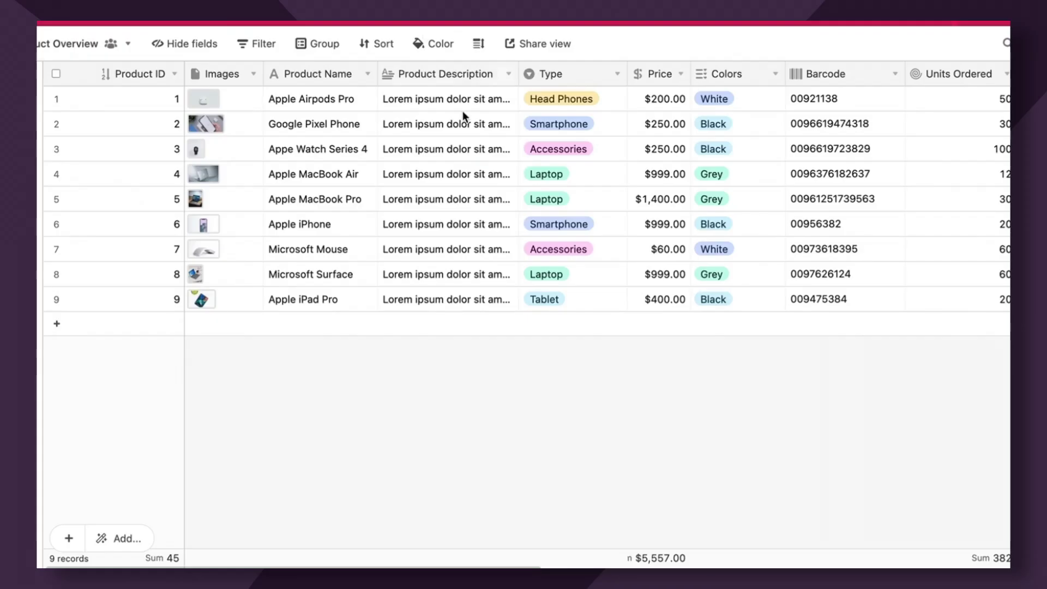
pyautogui.hscroll(5, 608, 165)
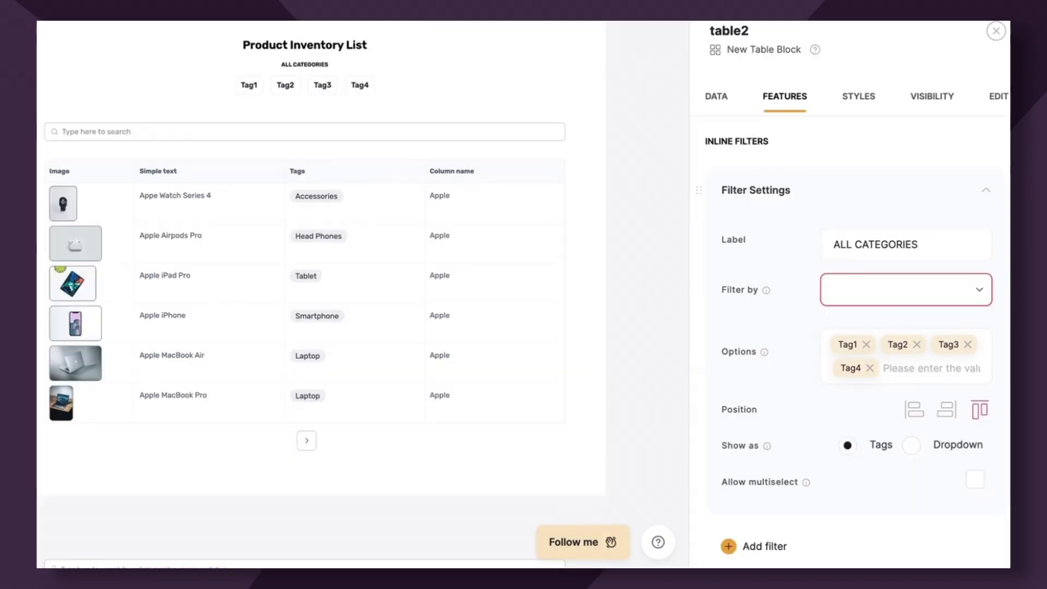
pyautogui.click(899, 299)
pyautogui.scroll(-3, 904, 412)
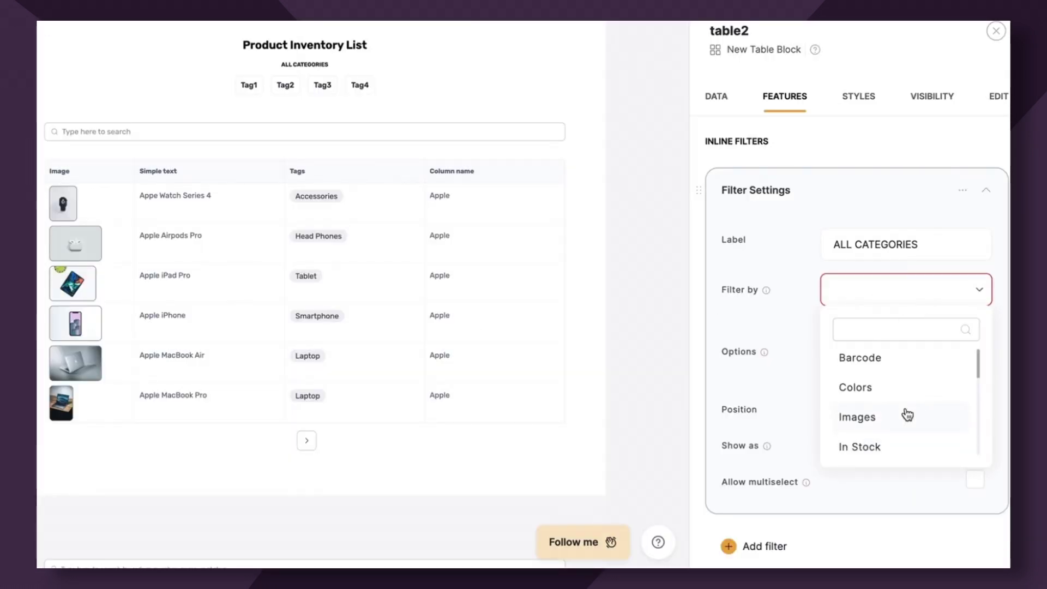
pyautogui.scroll(-4, 906, 415)
pyautogui.click(907, 393)
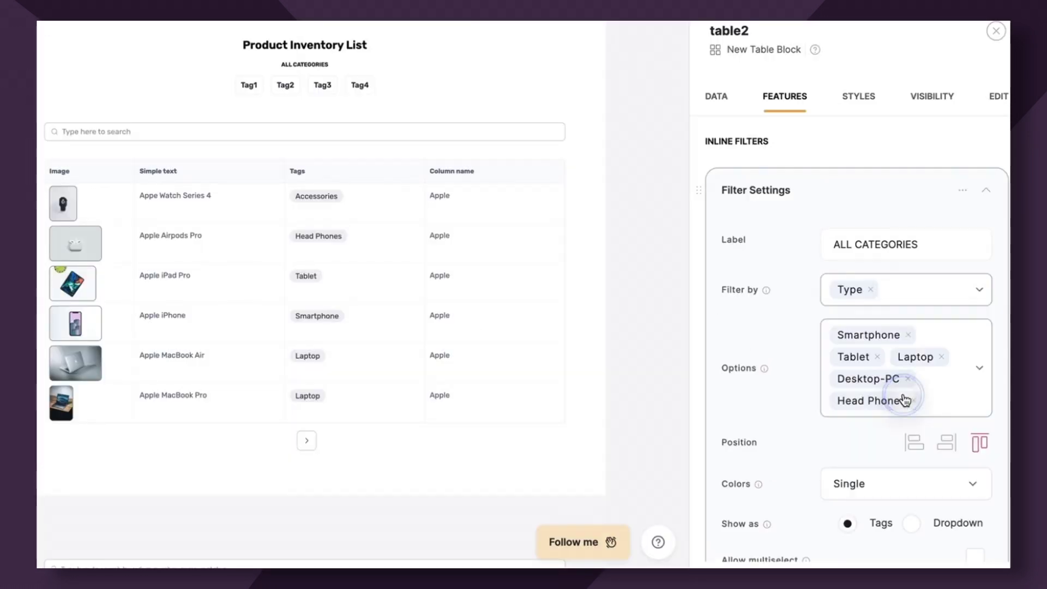
# - Try the Dropdown display for the ALL CATEGORIES filter, return it to Tags and allow multiselect
pyautogui.scroll(-2, 876, 389)
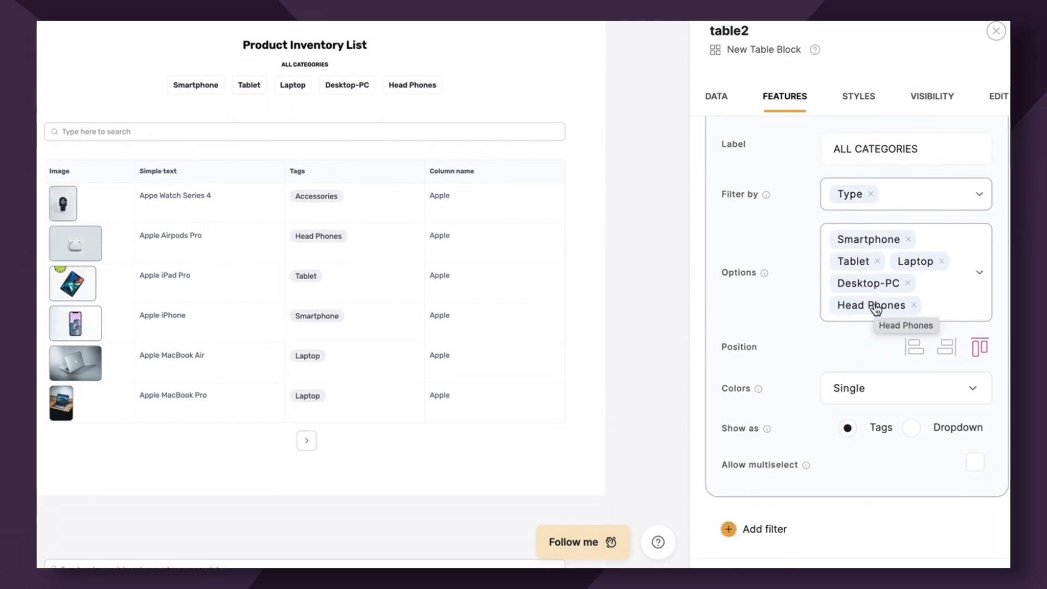
pyautogui.click(911, 428)
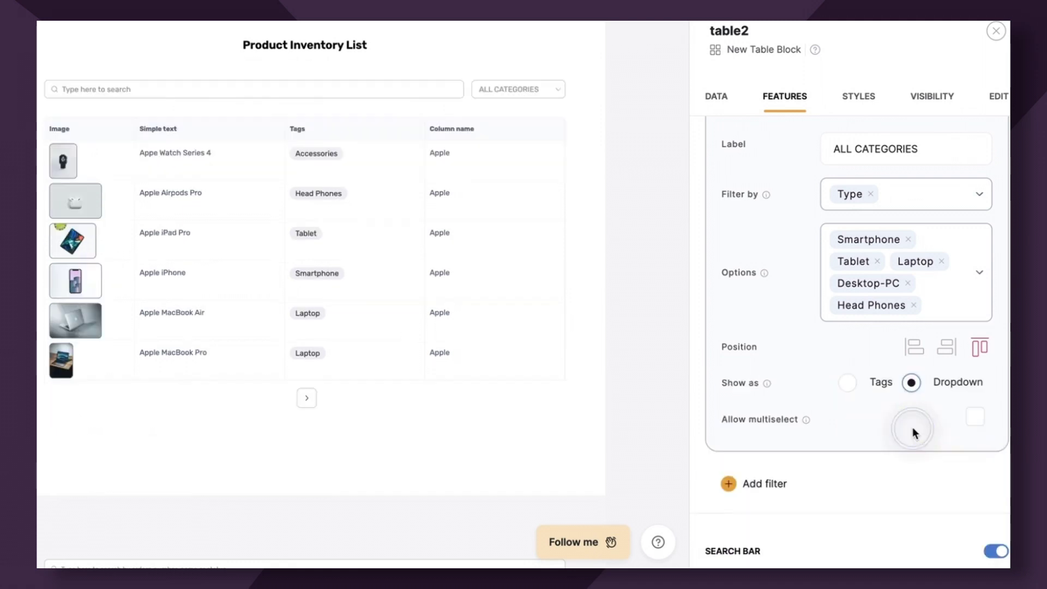
pyautogui.click(848, 383)
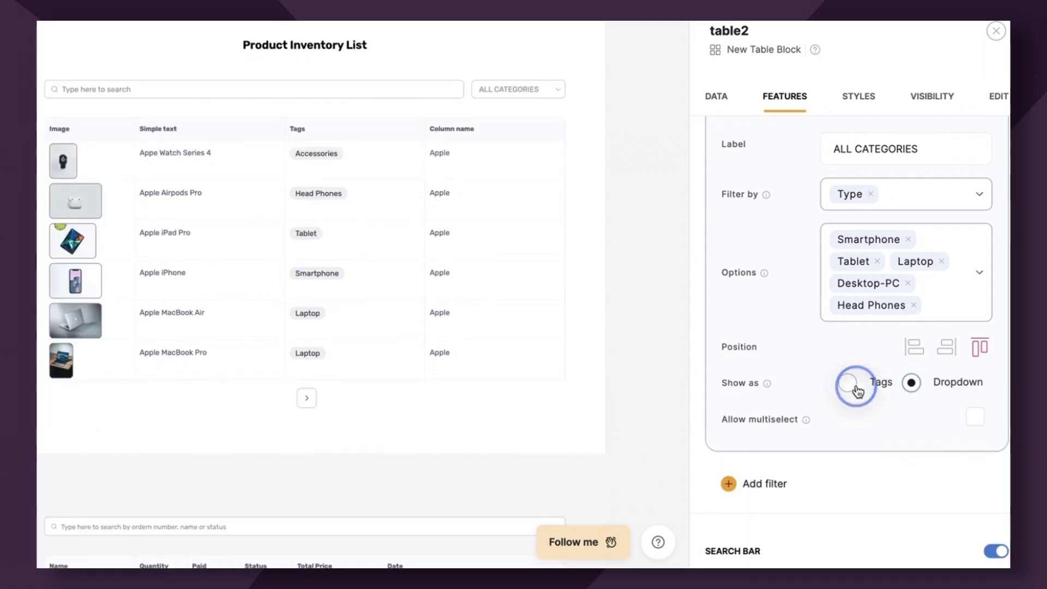
pyautogui.click(975, 462)
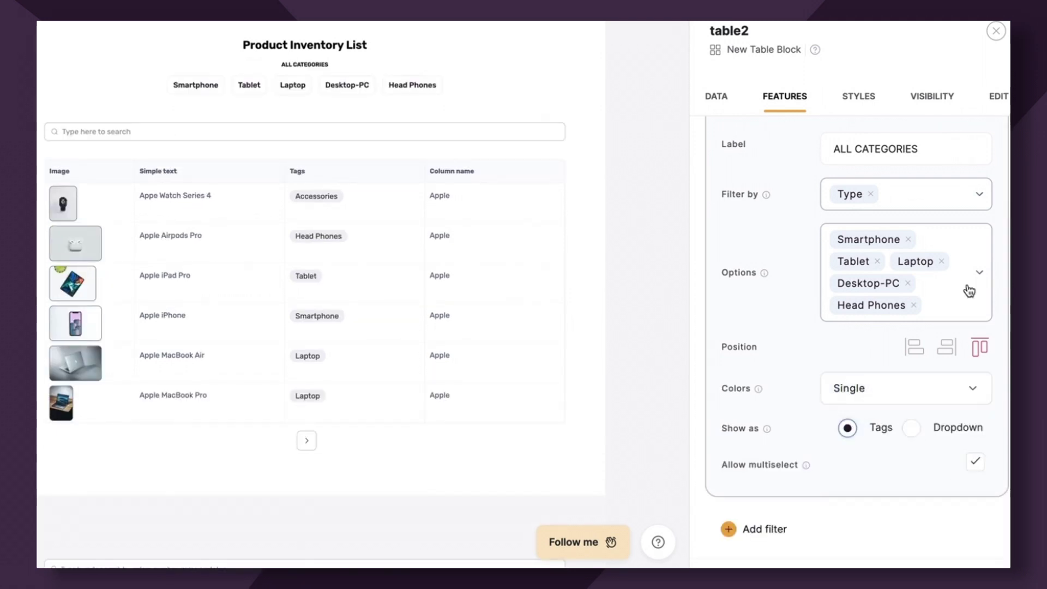
pyautogui.scroll(3, 966, 288)
pyautogui.click(984, 236)
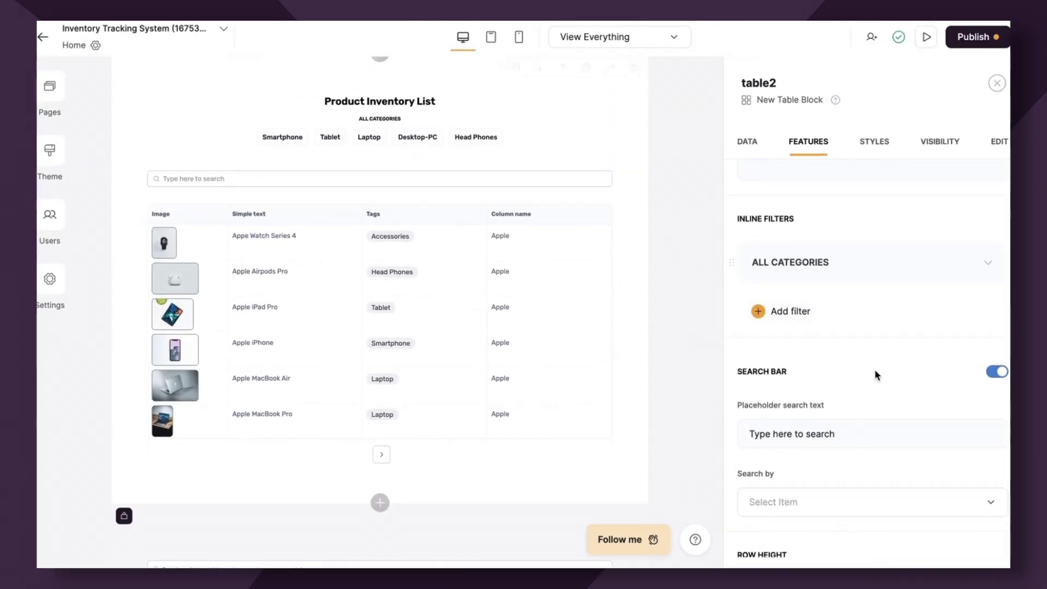
# - Try the L, largest and automatic row heights for the table block and return the row height to M
pyautogui.scroll(-5, 867, 349)
pyautogui.moveTo(740, 243); pyautogui.dragTo(820, 243)
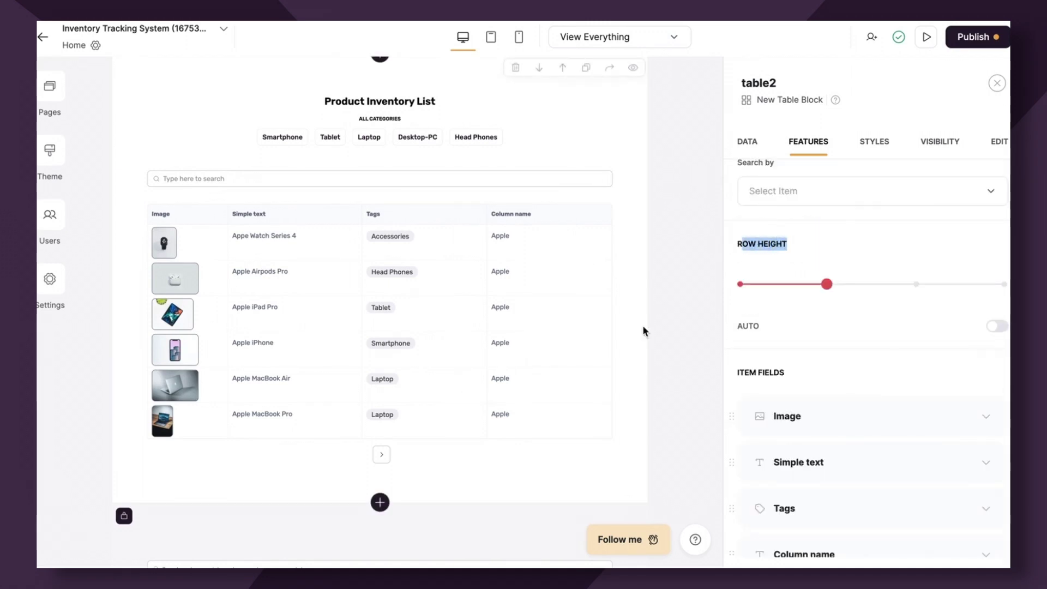
pyautogui.click(914, 281)
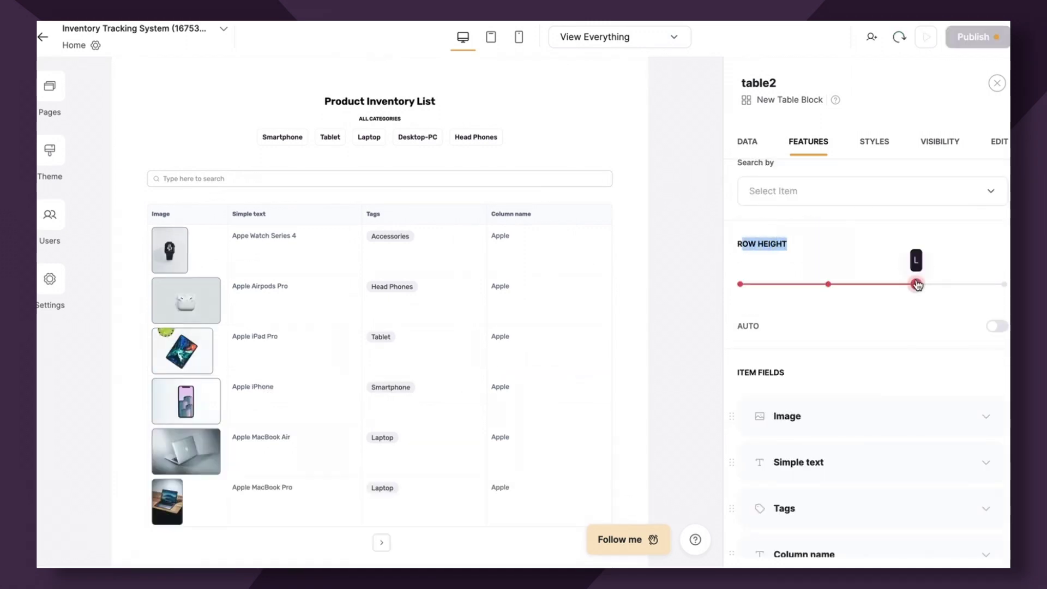
pyautogui.click(1003, 284)
pyautogui.click(916, 285)
pyautogui.click(996, 326)
pyautogui.scroll(-1, 917, 337)
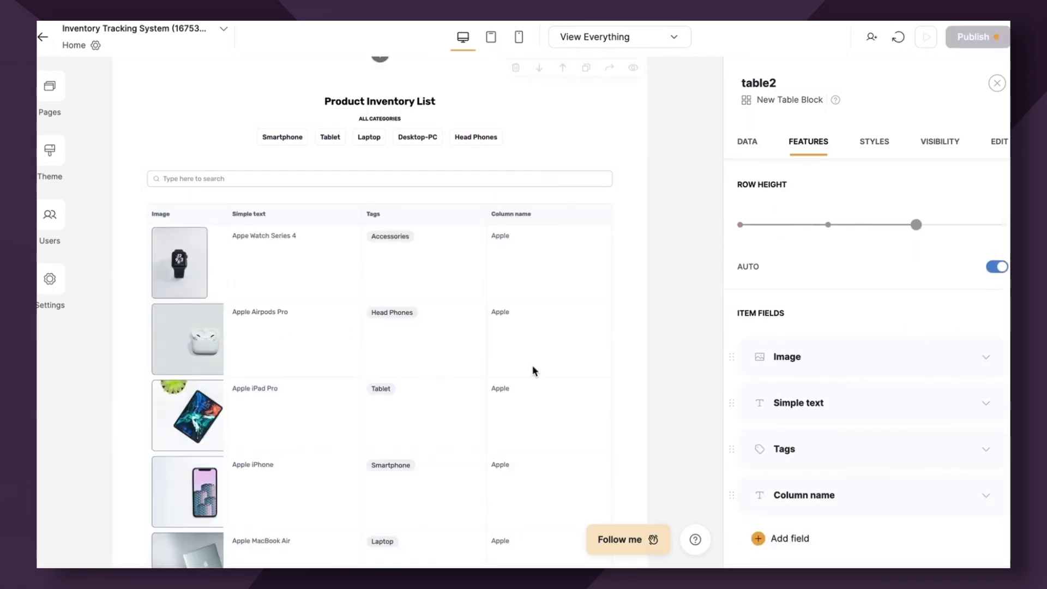
pyautogui.scroll(-3, 534, 371)
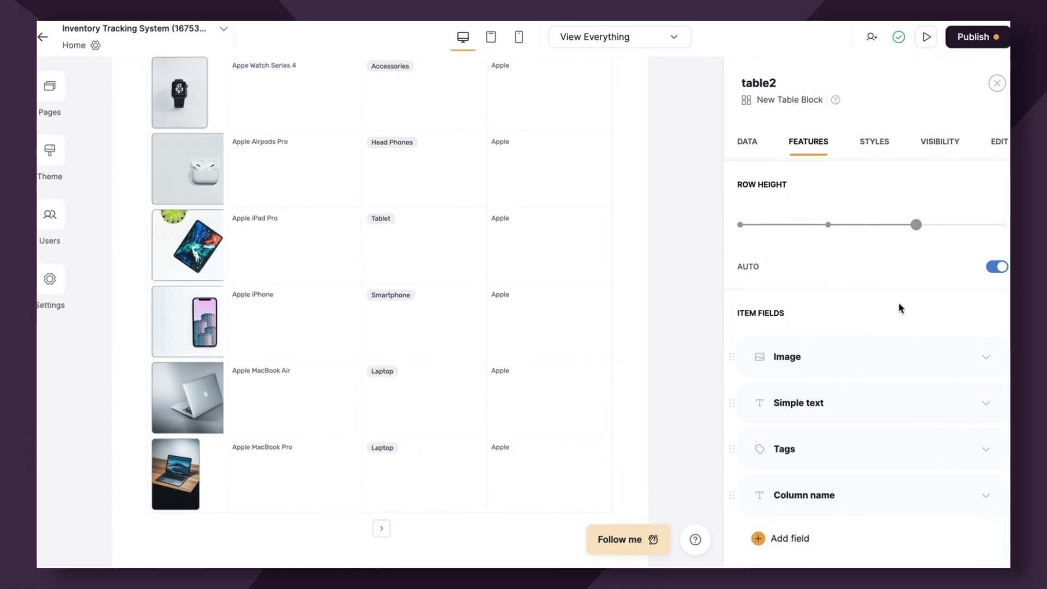
pyautogui.click(996, 267)
pyautogui.click(830, 226)
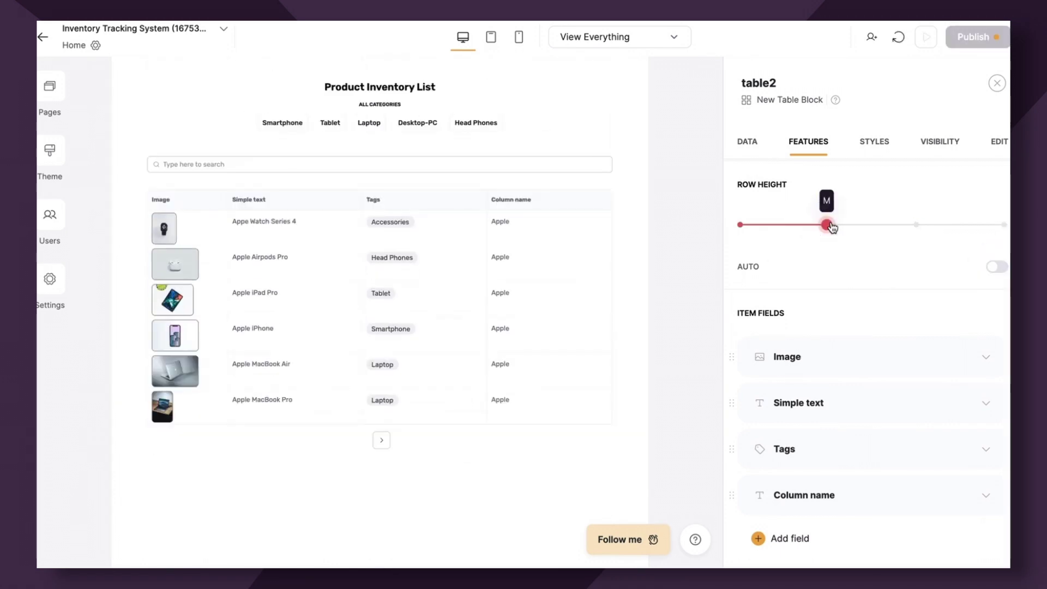
# - Allow users to download the Product Inventory List table block's data as CSV/Excel
pyautogui.scroll(-2, 939, 322)
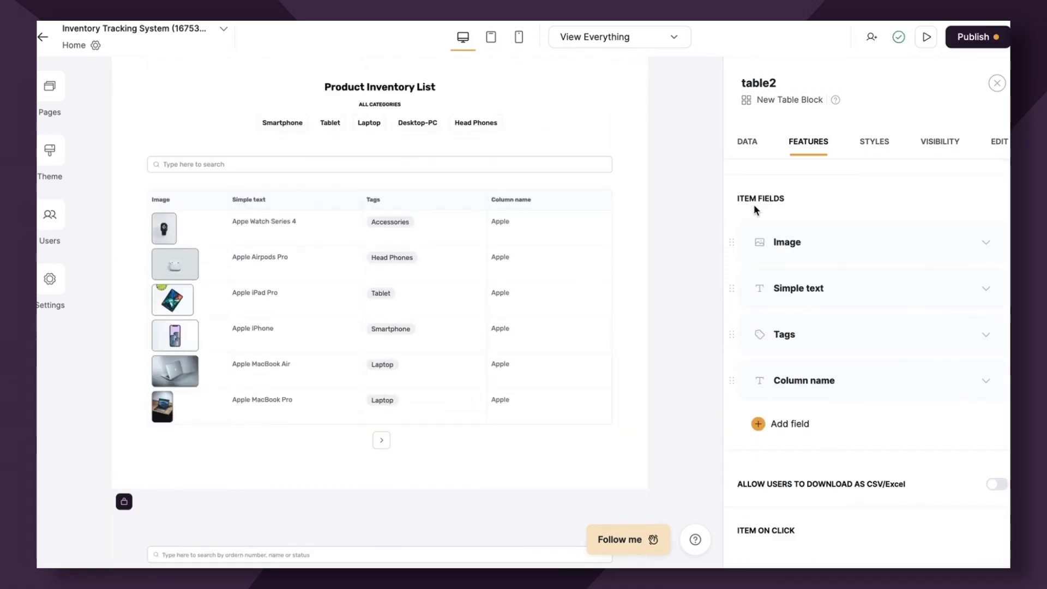
pyautogui.moveTo(737, 198); pyautogui.dragTo(811, 198)
pyautogui.scroll(-3, 864, 421)
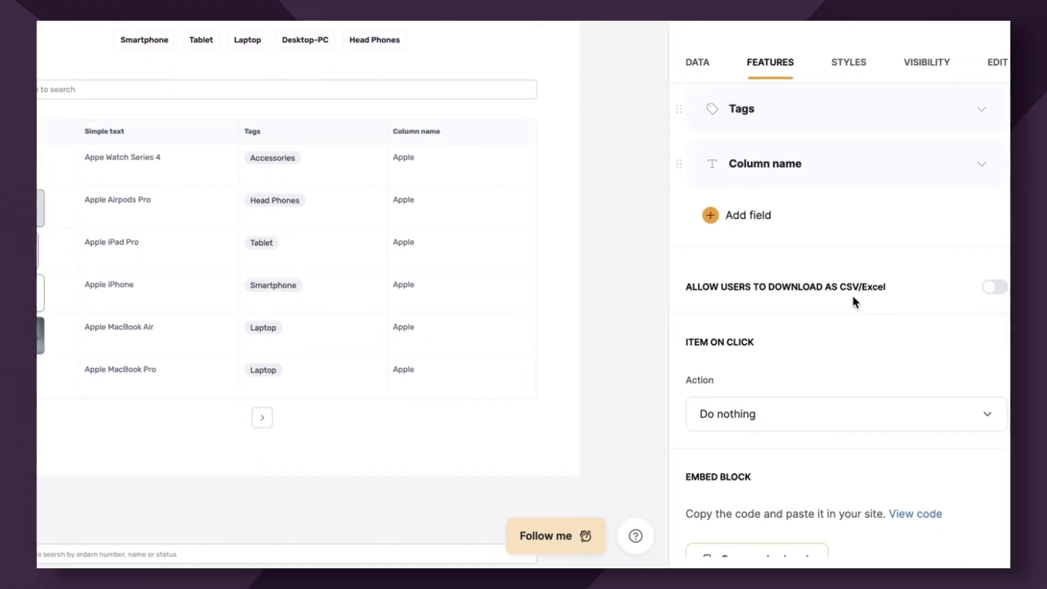
pyautogui.click(1002, 289)
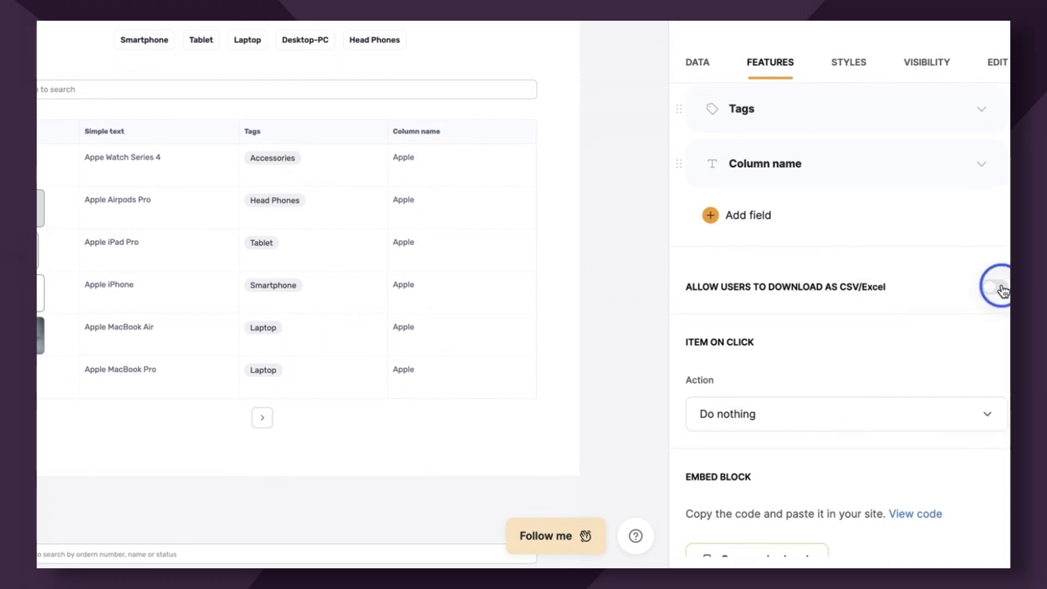
pyautogui.scroll(-1, 841, 285)
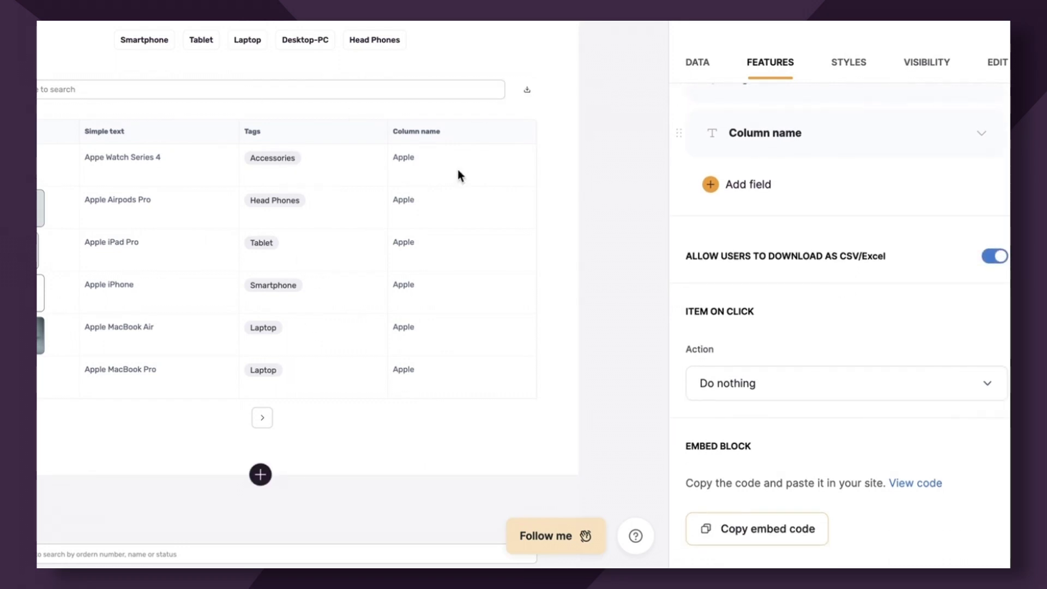
# - Publish the app's pending updates and reload the live inventory app
pyautogui.click(976, 36)
pyautogui.click(905, 240)
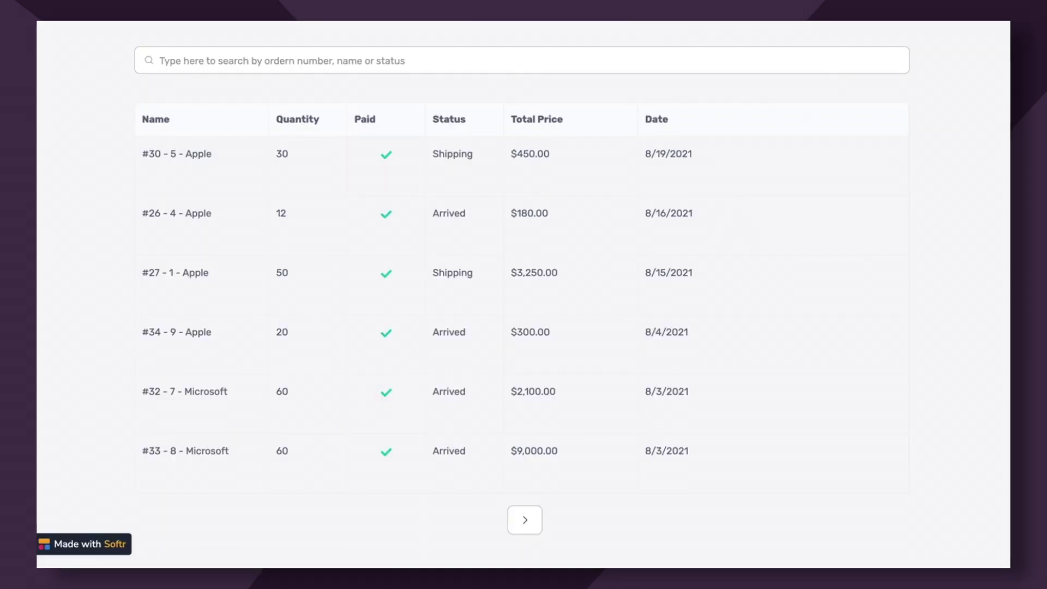
pyautogui.hotkey('ctrl', 'r')
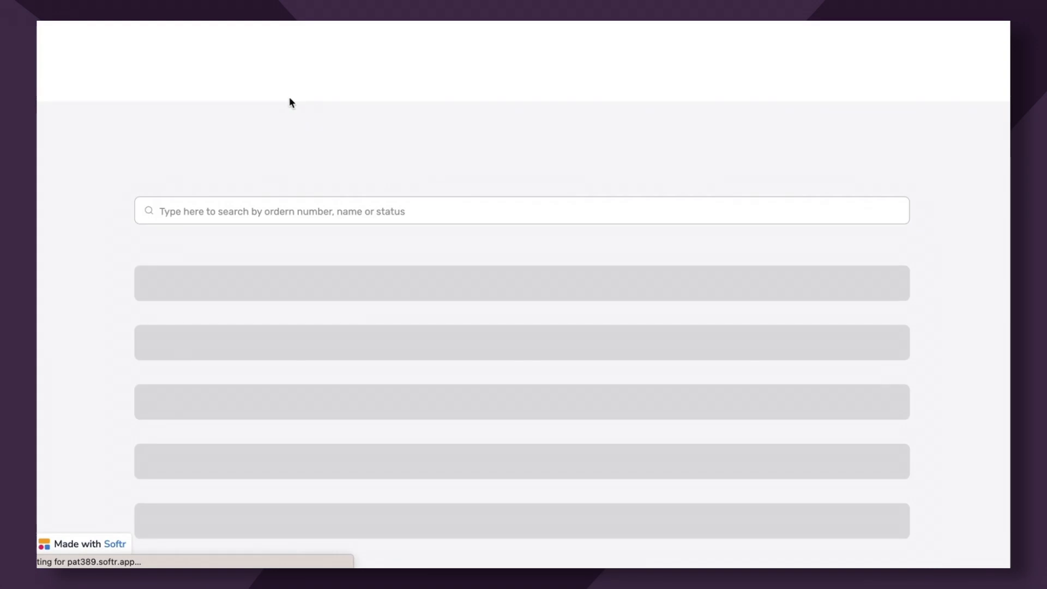
# - Download the Product Inventory List from the live page as a .CSV file
pyautogui.scroll(10, 472, 357)
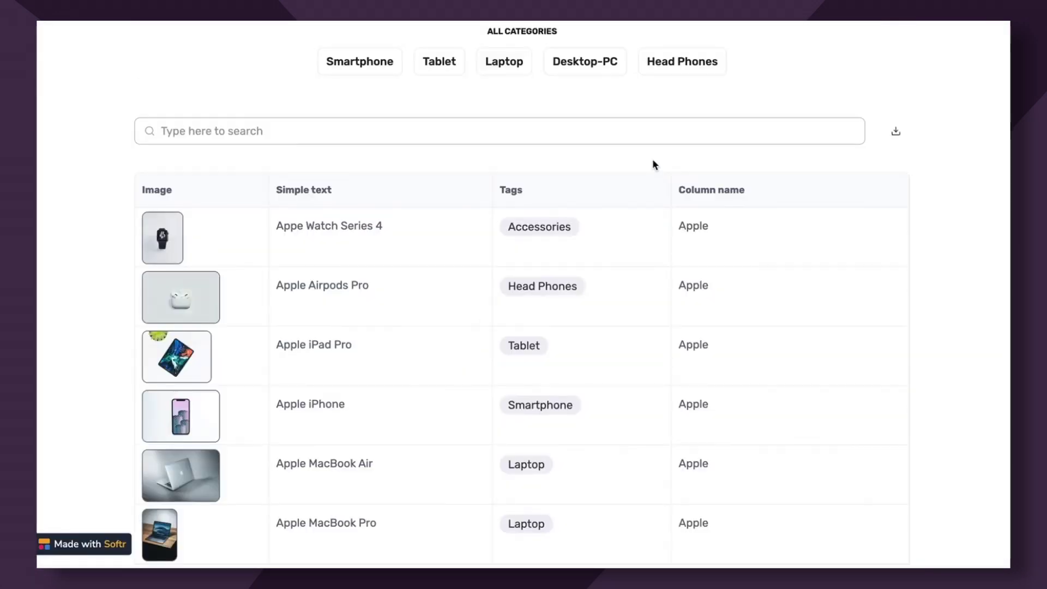
pyautogui.scroll(2, 654, 164)
pyautogui.click(897, 213)
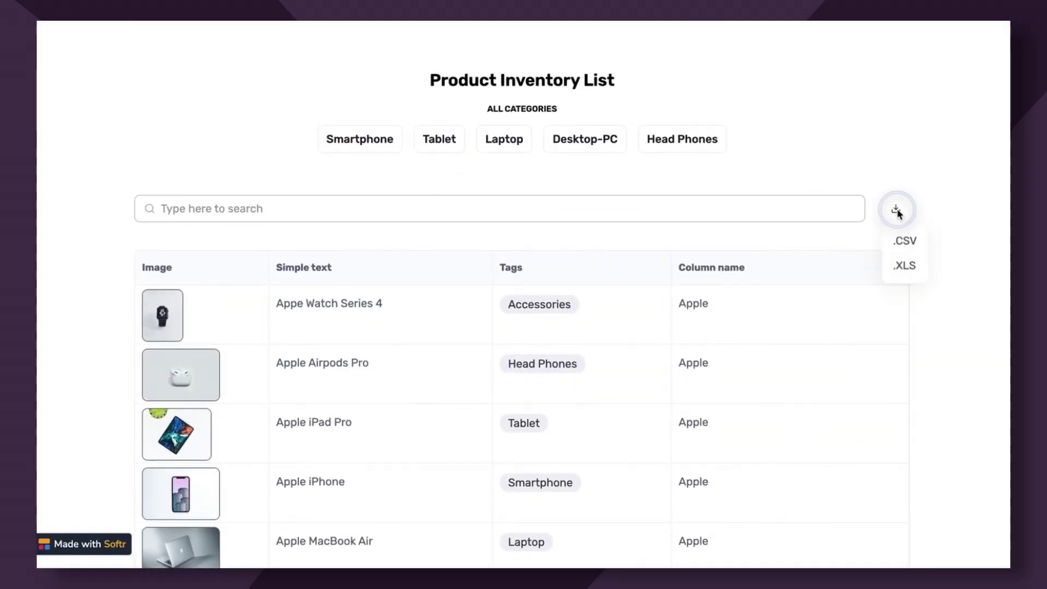
pyautogui.click(901, 240)
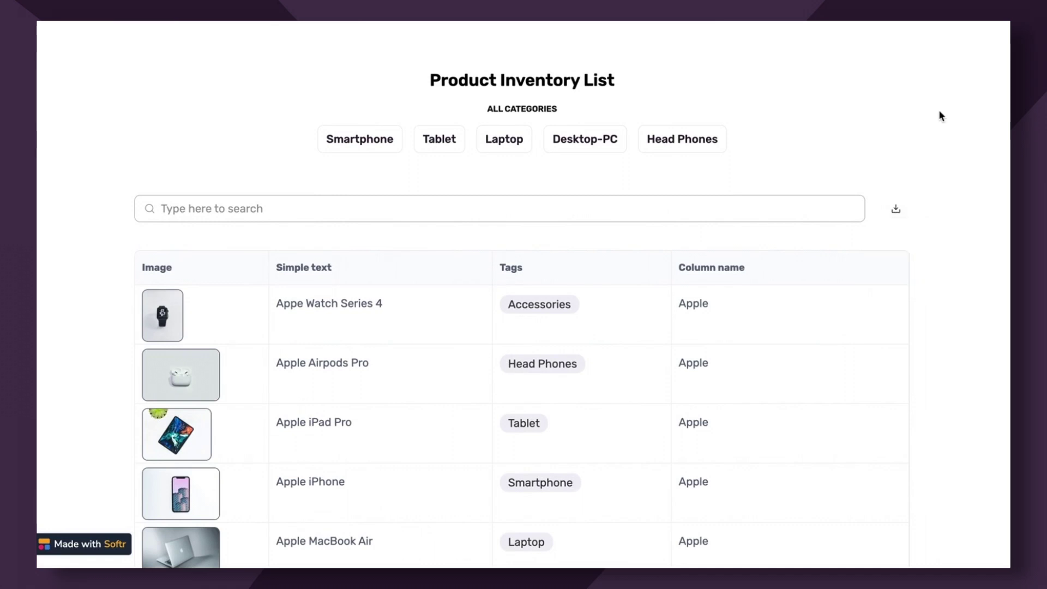
# - Back in the Softr editor, try Open external url as the table's item-on-click action and look over the product columns in Airtable
pyautogui.click(115, 549)
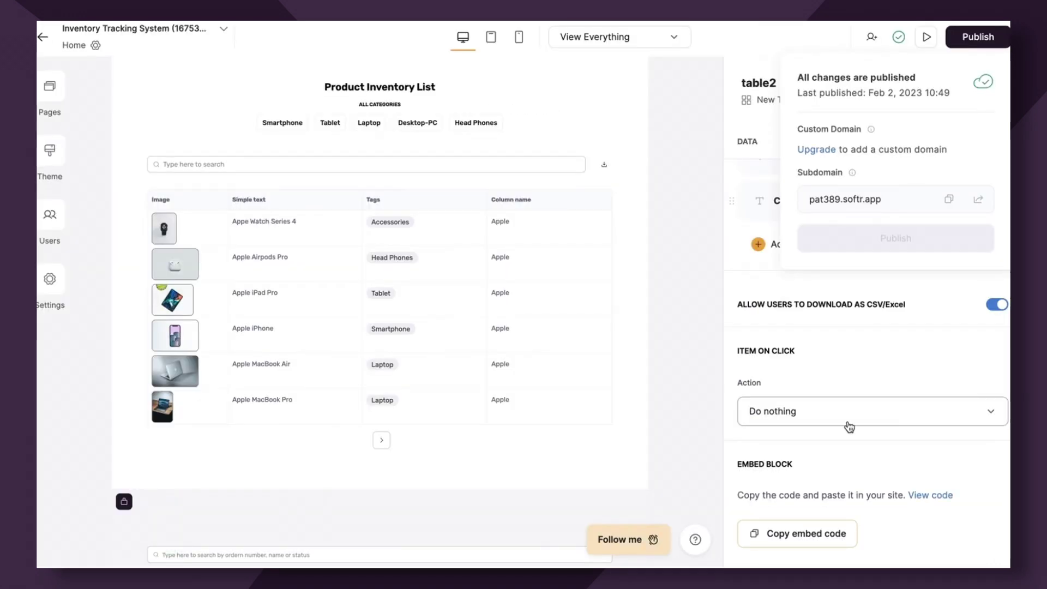
pyautogui.click(927, 346)
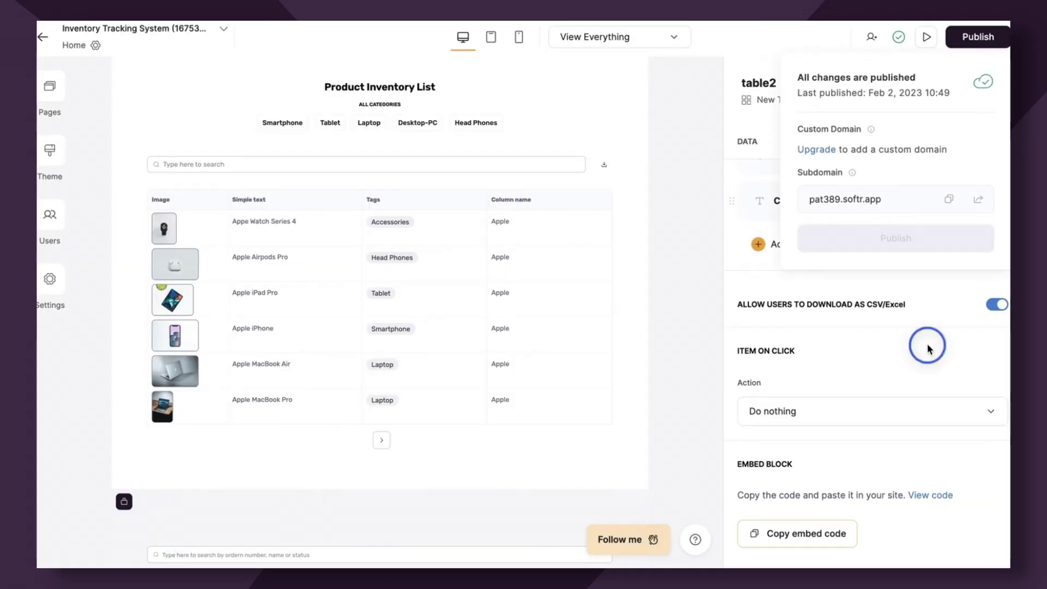
pyautogui.scroll(-1, 697, 331)
pyautogui.moveTo(685, 224); pyautogui.dragTo(791, 224)
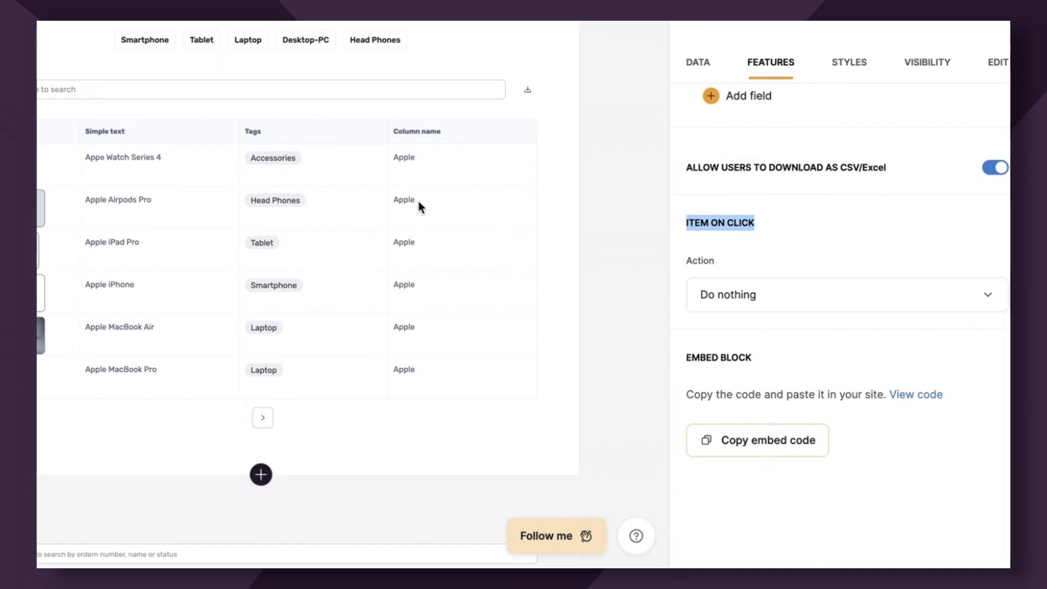
pyautogui.scroll(1, 417, 201)
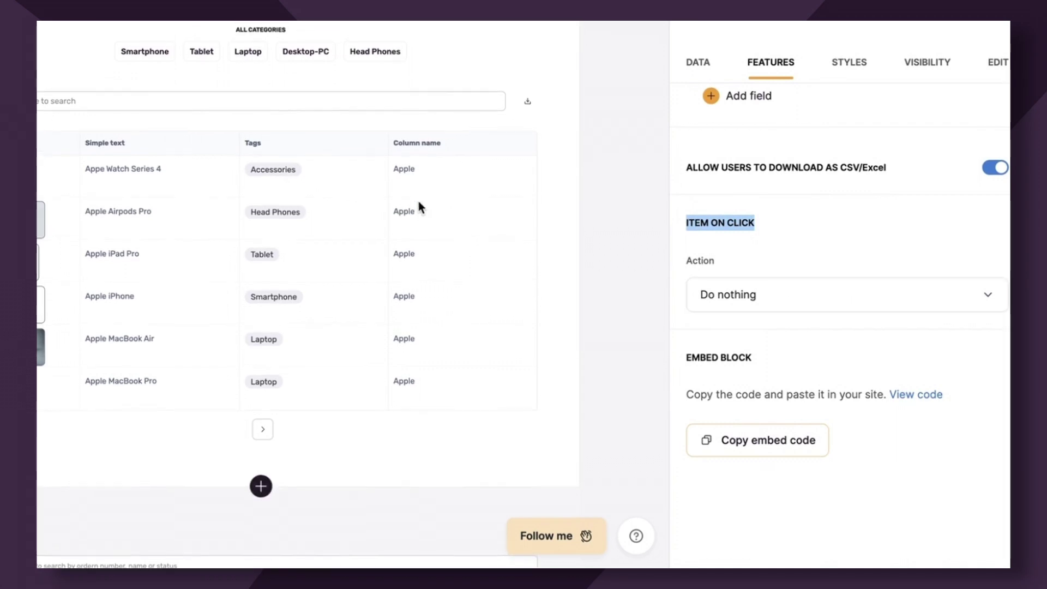
pyautogui.click(769, 292)
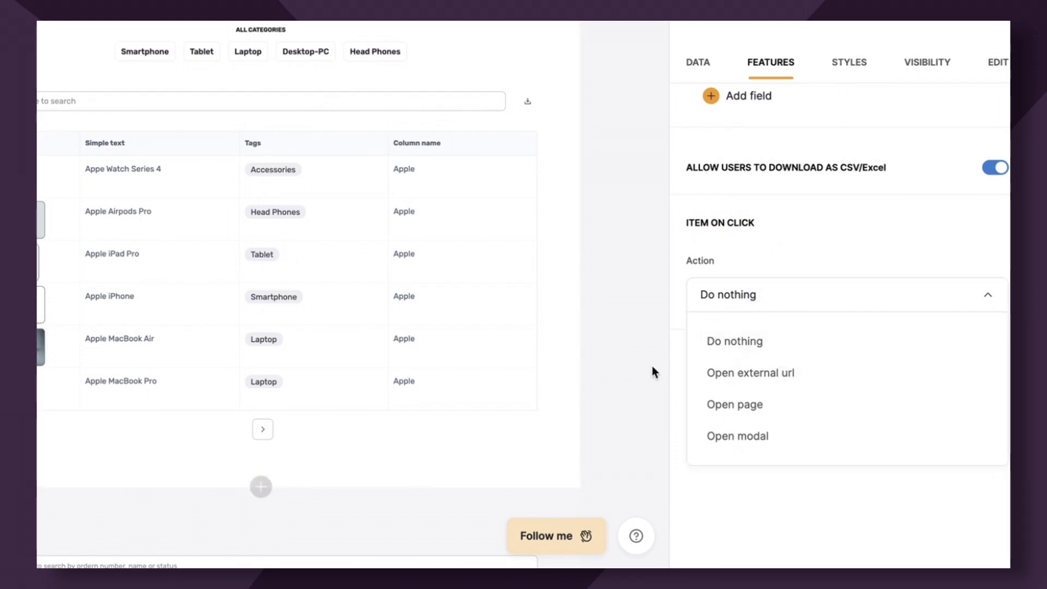
pyautogui.click(812, 374)
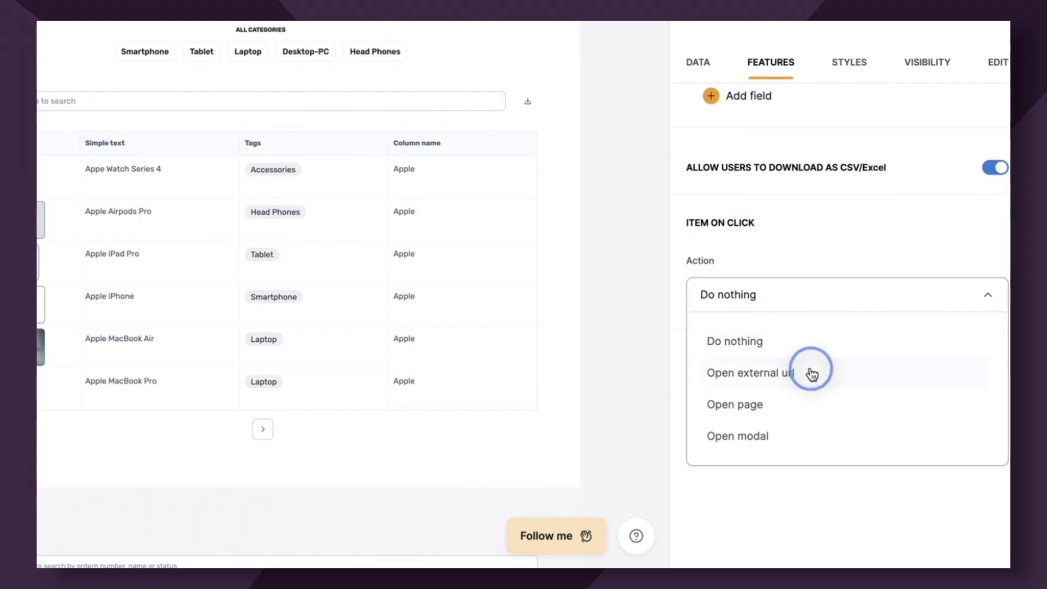
pyautogui.click(811, 375)
pyautogui.scroll(-2, 805, 286)
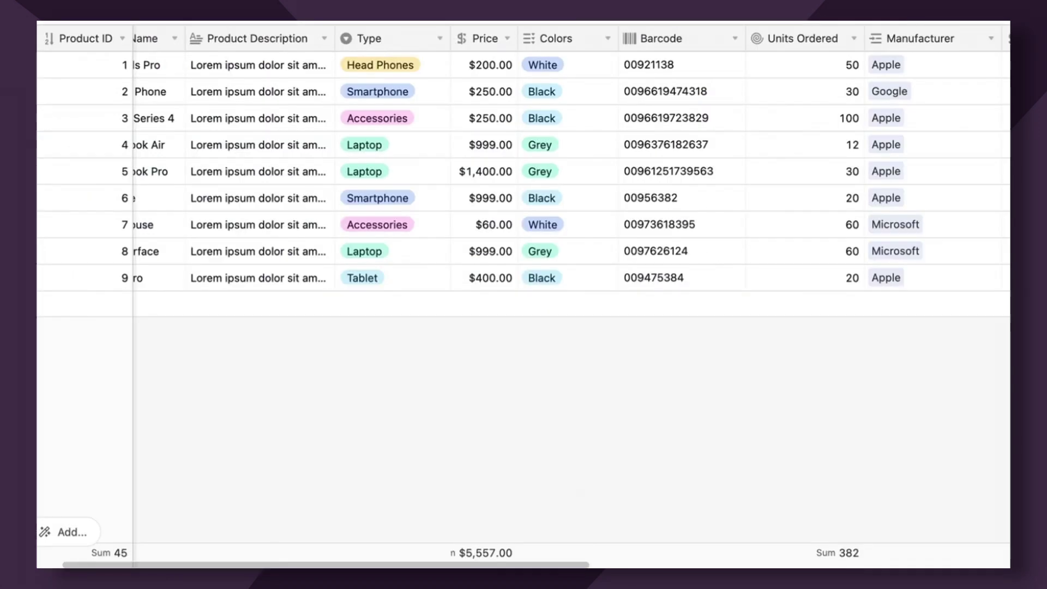
pyautogui.hscroll(-5, 211, 115)
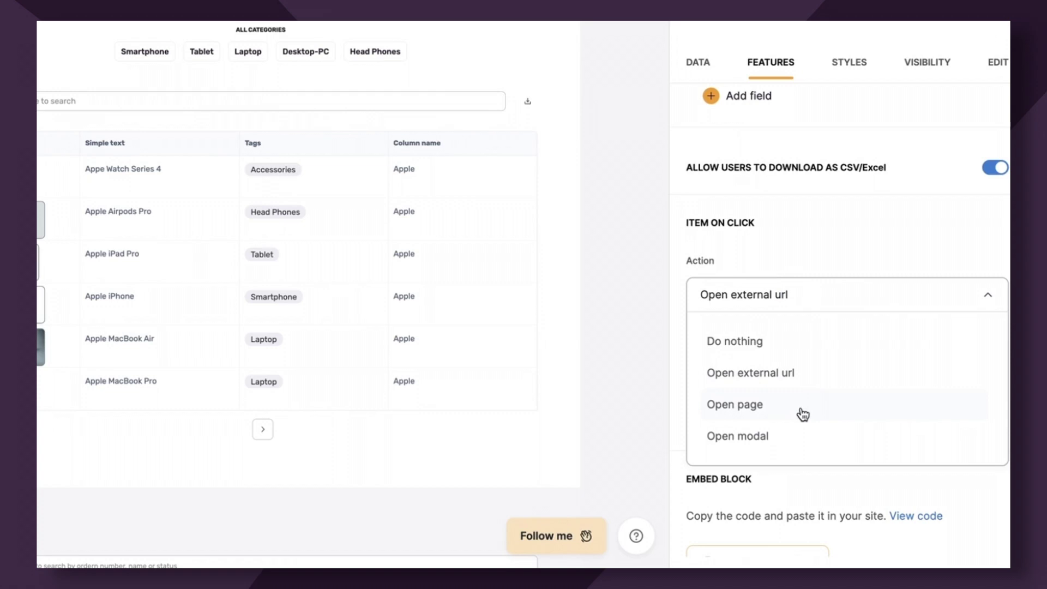
# - Try Open page as the table's item-on-click action, with Product Details as the target page
pyautogui.click(799, 410)
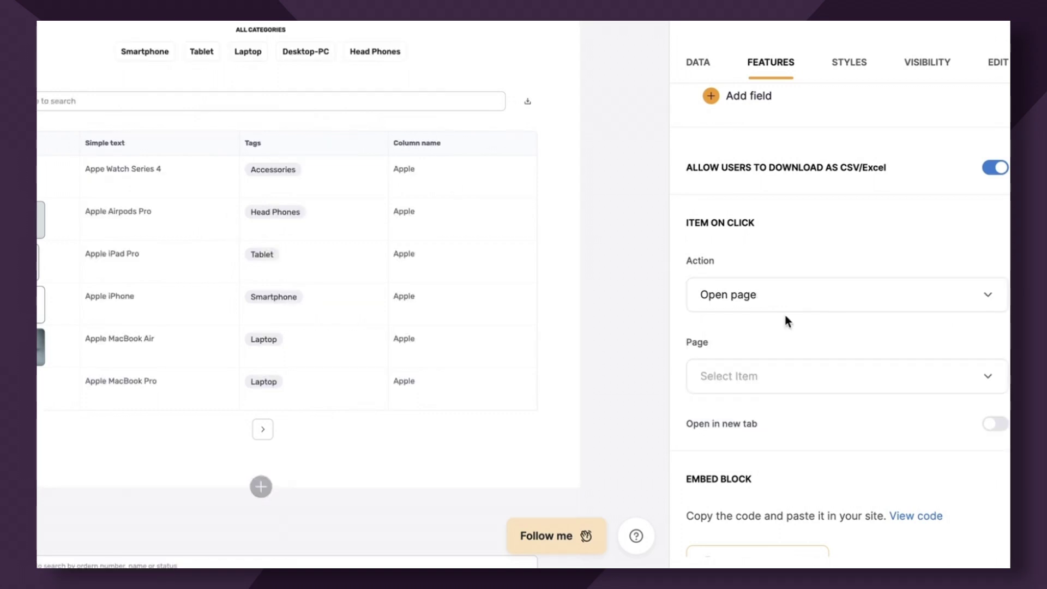
pyautogui.click(798, 379)
pyautogui.scroll(-3, 800, 287)
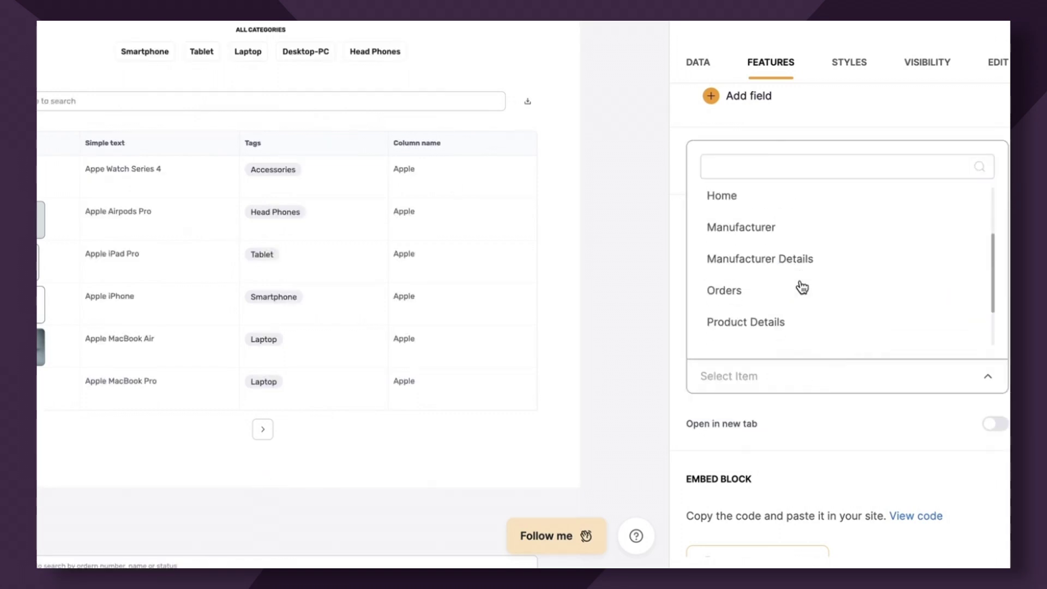
pyautogui.click(800, 282)
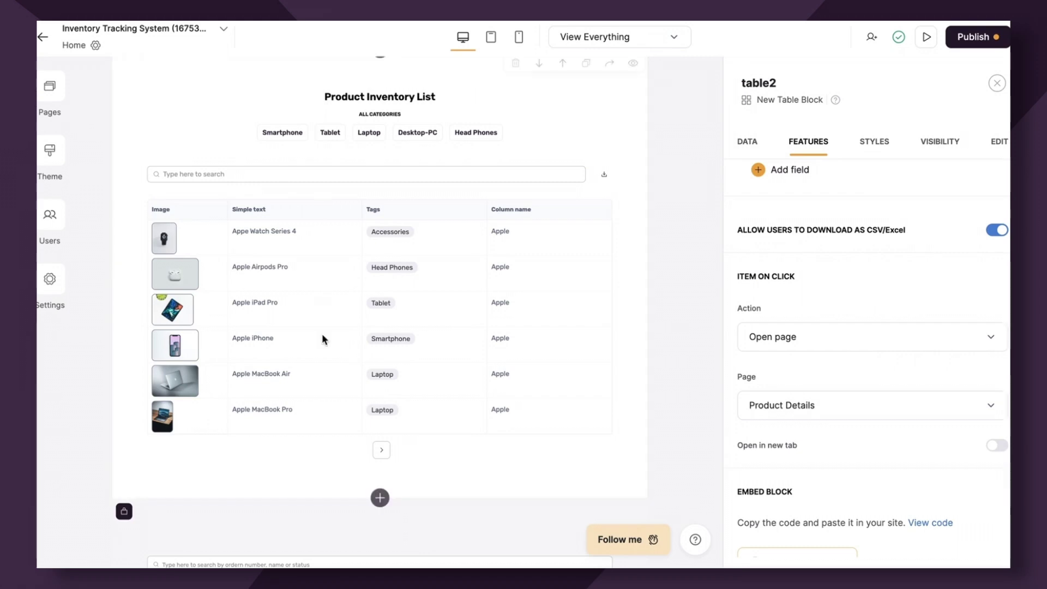
pyautogui.scroll(-1, 537, 391)
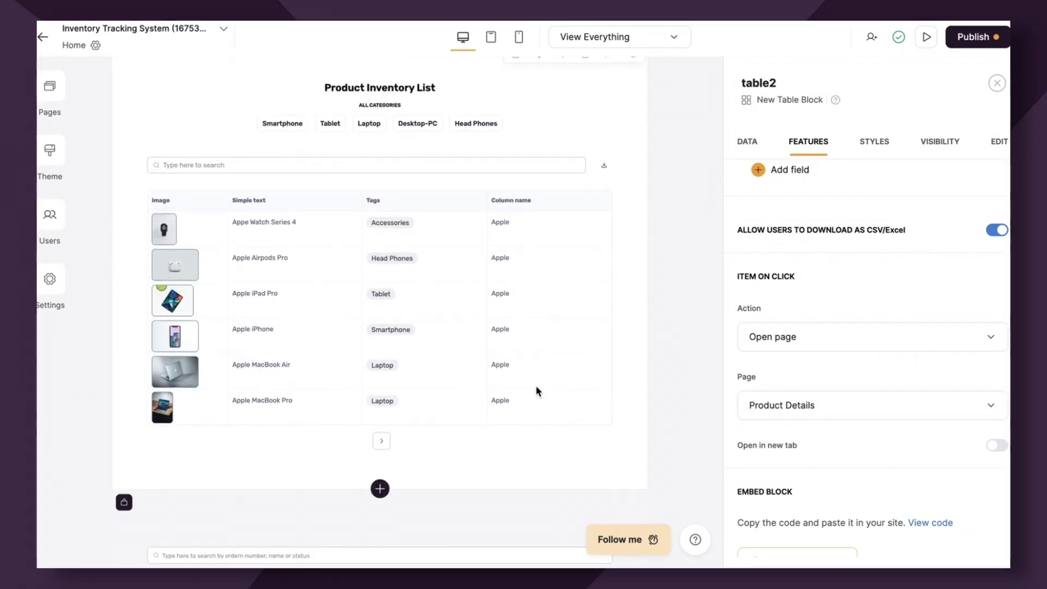
# - Set the table's item-on-click action to Open modal with the Product Details page and size L
pyautogui.click(818, 337)
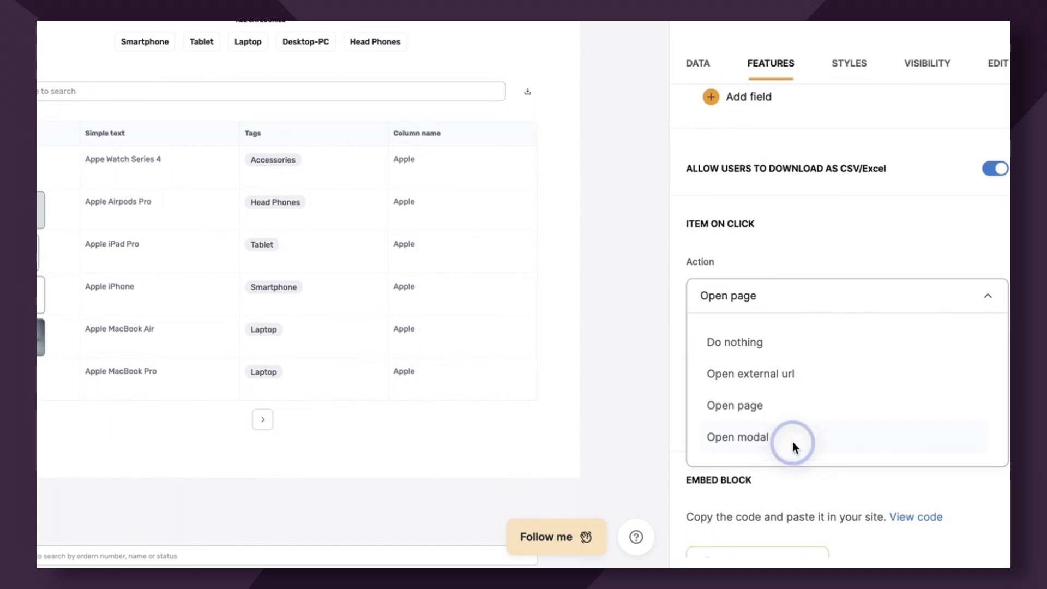
pyautogui.click(793, 442)
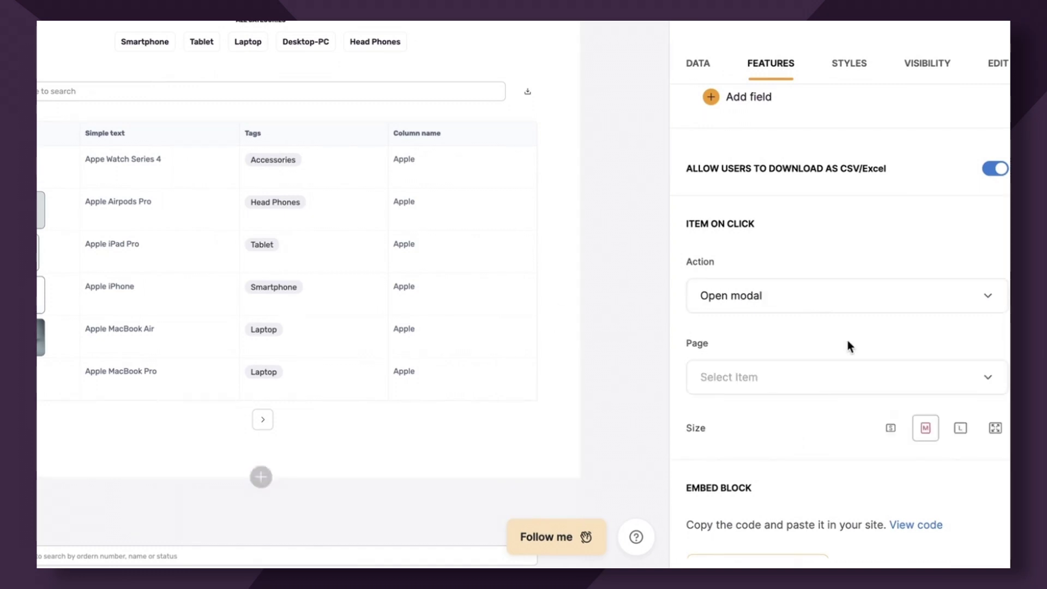
pyautogui.click(846, 388)
pyautogui.scroll(-5, 839, 311)
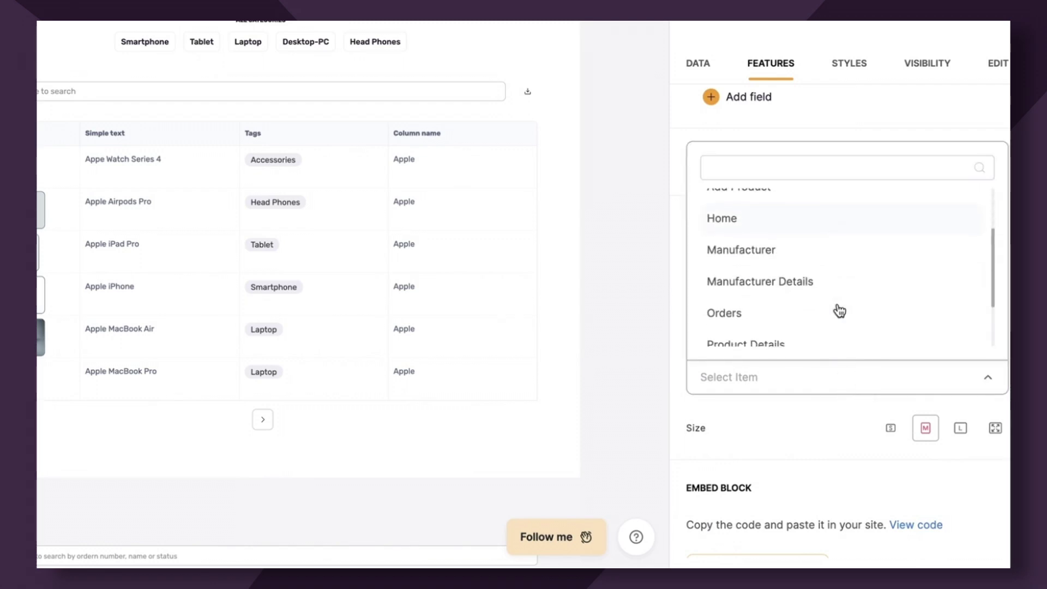
pyautogui.click(832, 277)
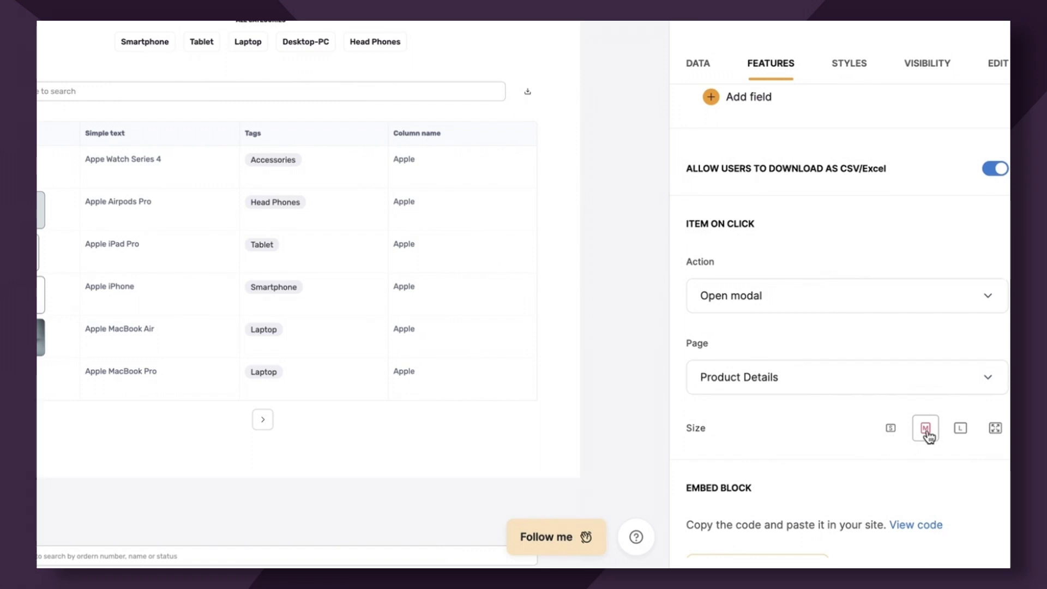
pyautogui.click(960, 435)
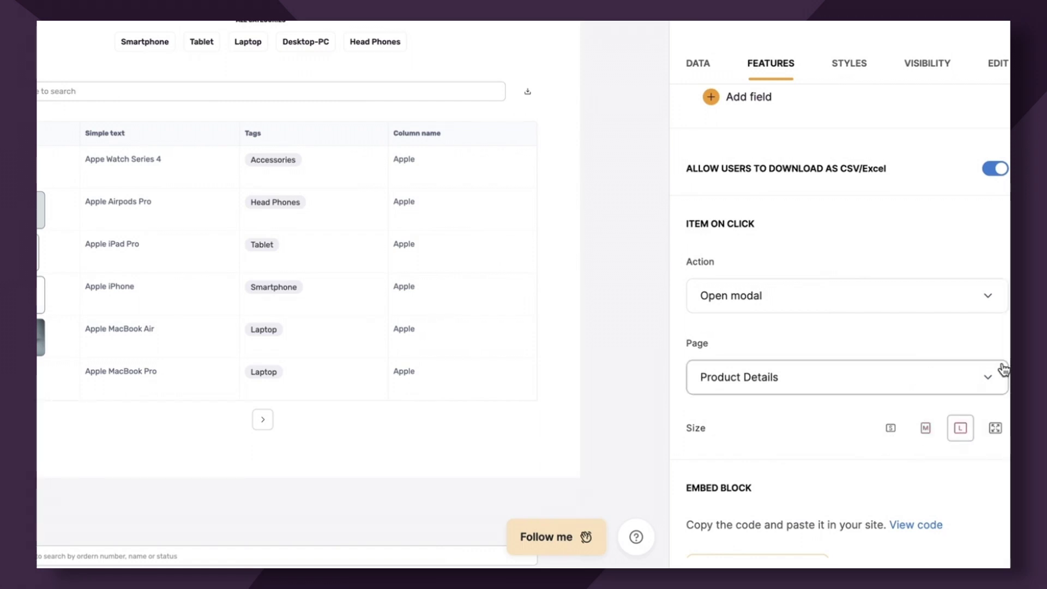
# - Publish the updates and open the Apple Airpods Pro row on the live page
pyautogui.click(975, 37)
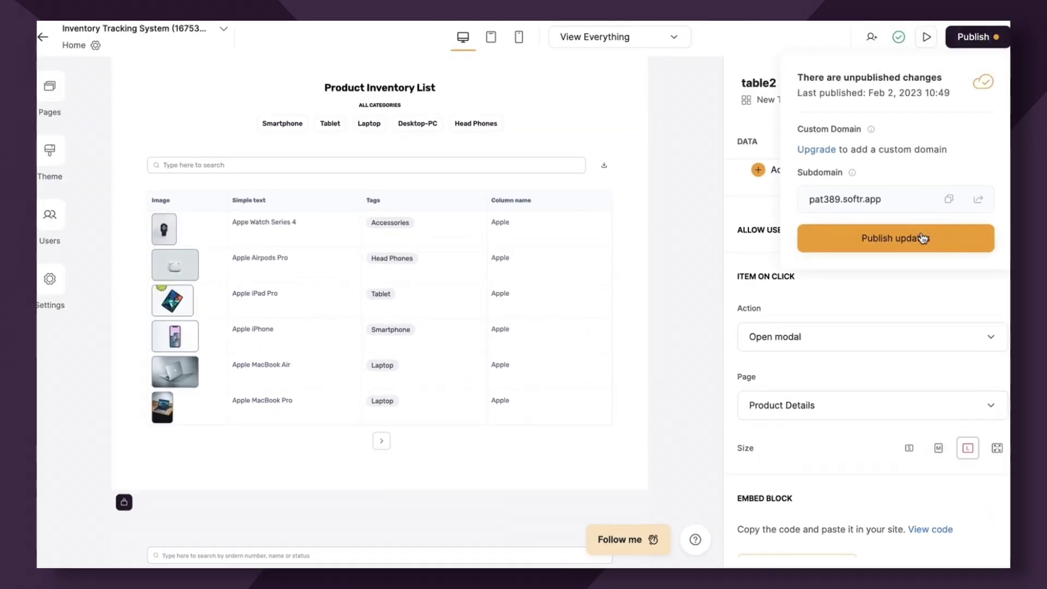
pyautogui.click(922, 238)
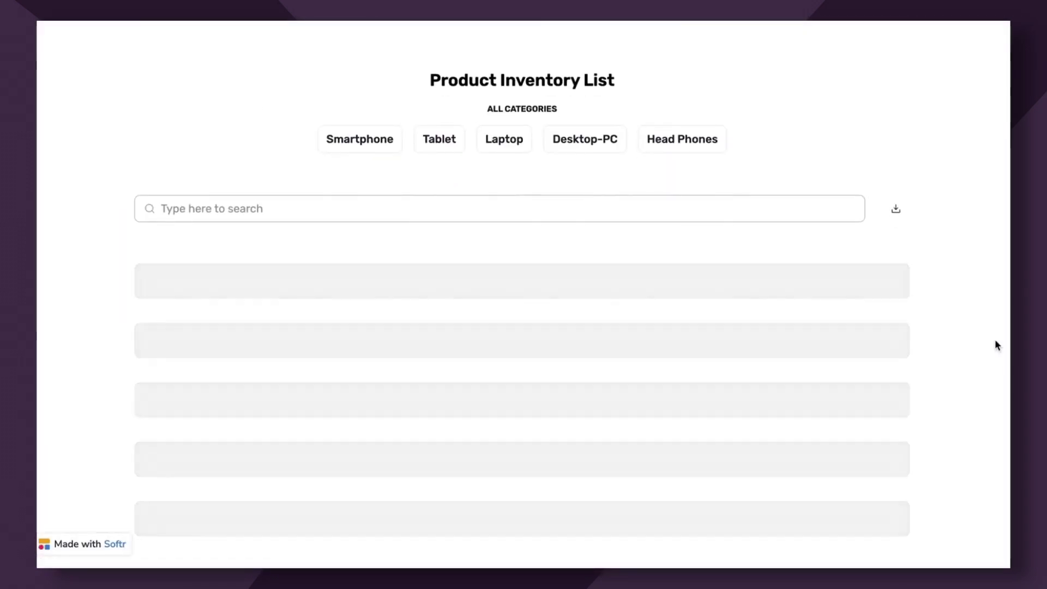
pyautogui.scroll(-3, 994, 340)
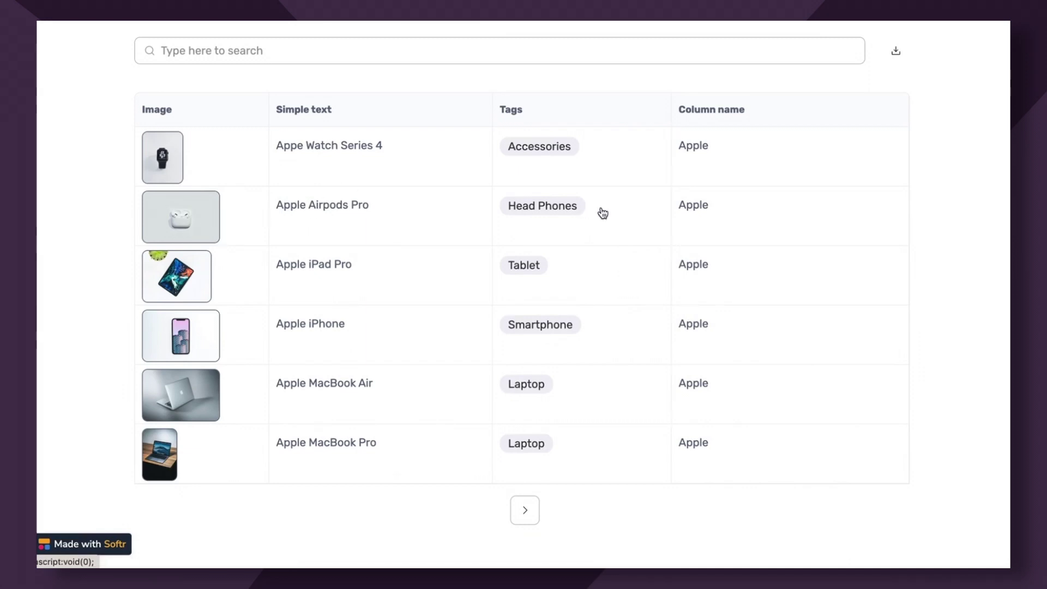
pyautogui.click(334, 208)
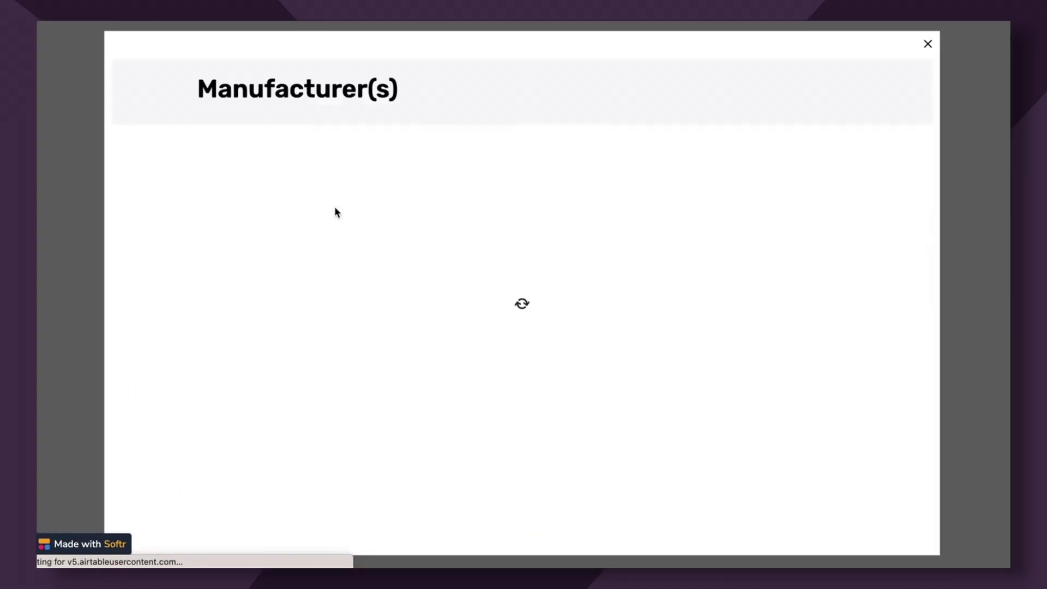
# - Examine the product fields and the manufacturer list in the Apple Airpods Pro details modal
pyautogui.scroll(-1, 527, 371)
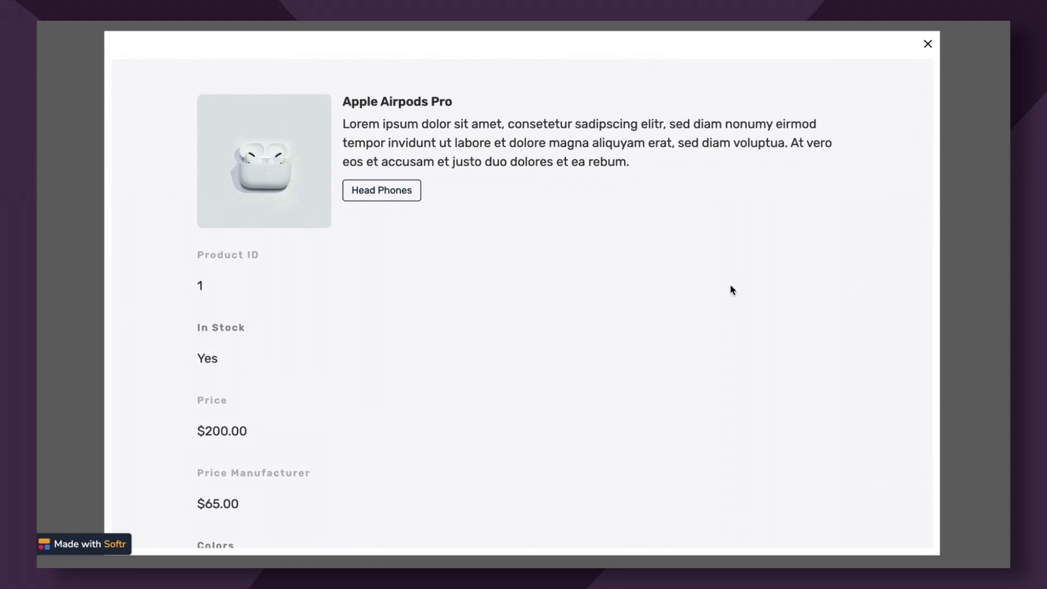
pyautogui.scroll(1, 698, 368)
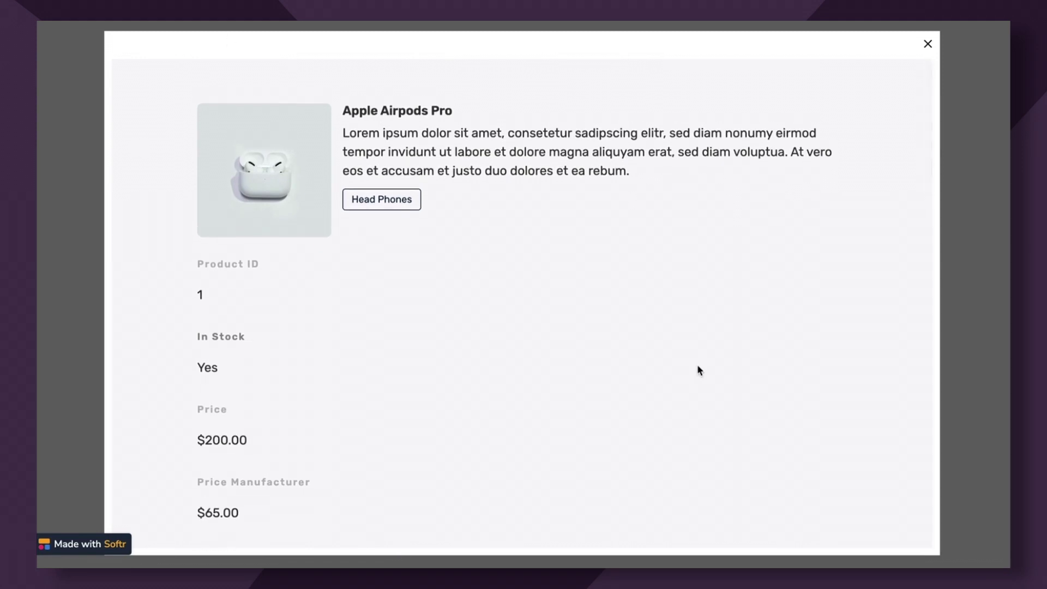
pyautogui.scroll(-1, 698, 368)
pyautogui.scroll(-5, 273, 283)
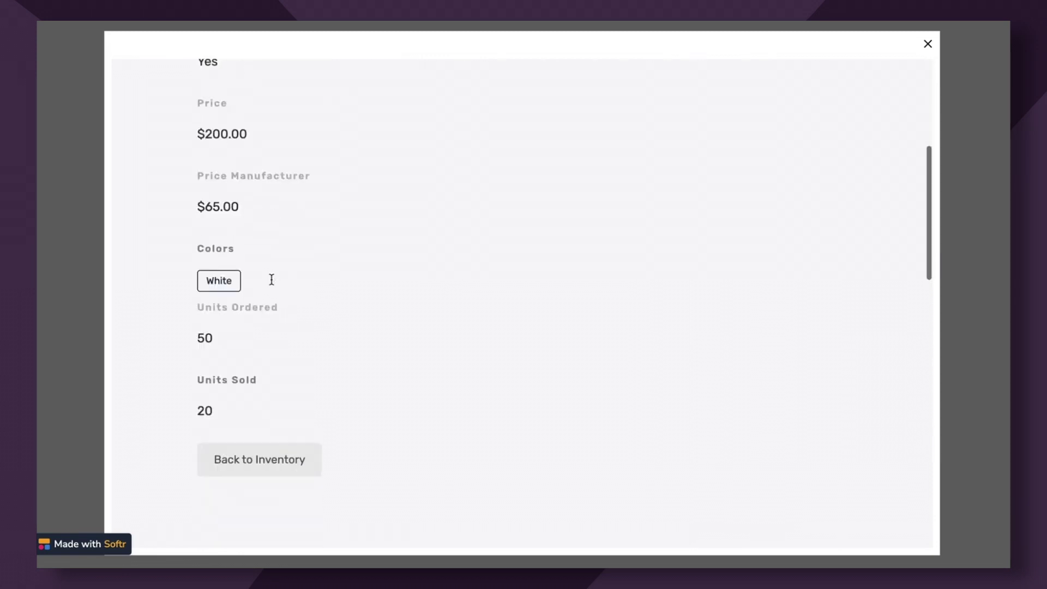
pyautogui.scroll(-8, 271, 280)
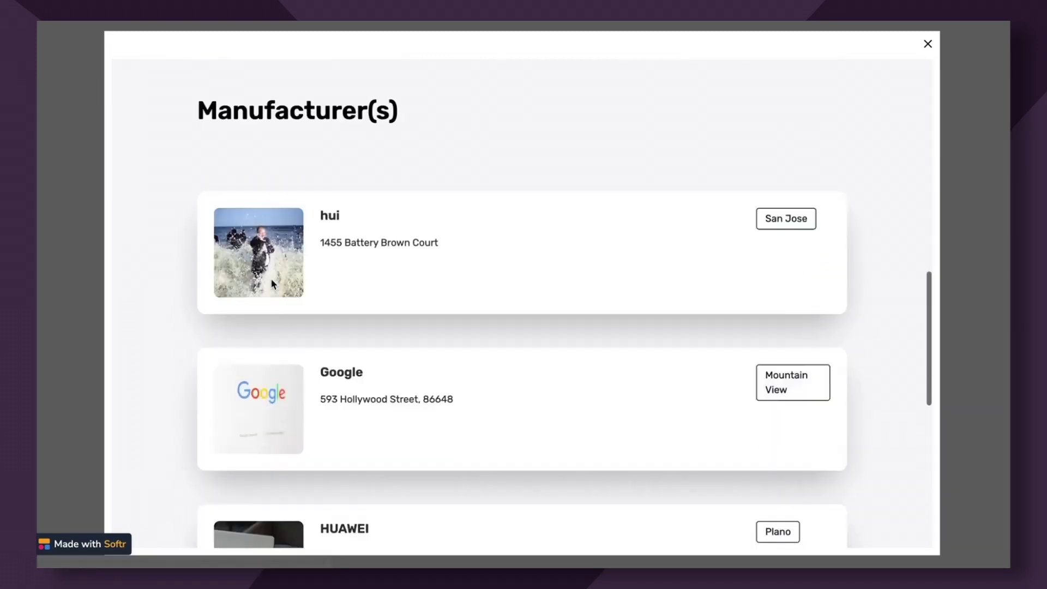
pyautogui.scroll(12, 271, 285)
pyautogui.moveTo(328, 89); pyautogui.dragTo(477, 97)
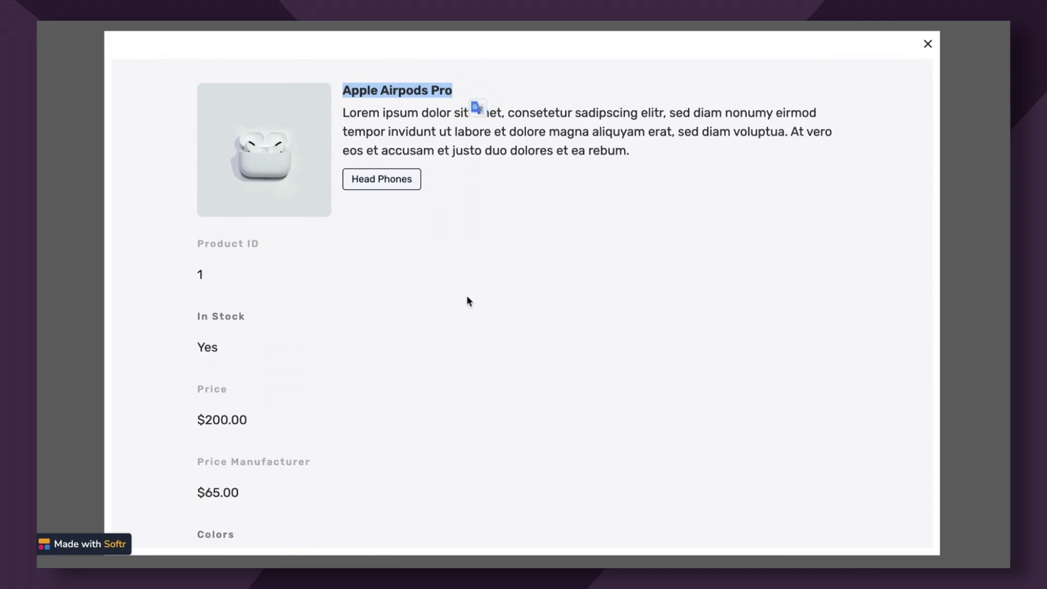
# - Review the Apple Airpods Pro modal again from the product description down to the Samsung manufacturer card, and close the modal
pyautogui.scroll(1, 466, 296)
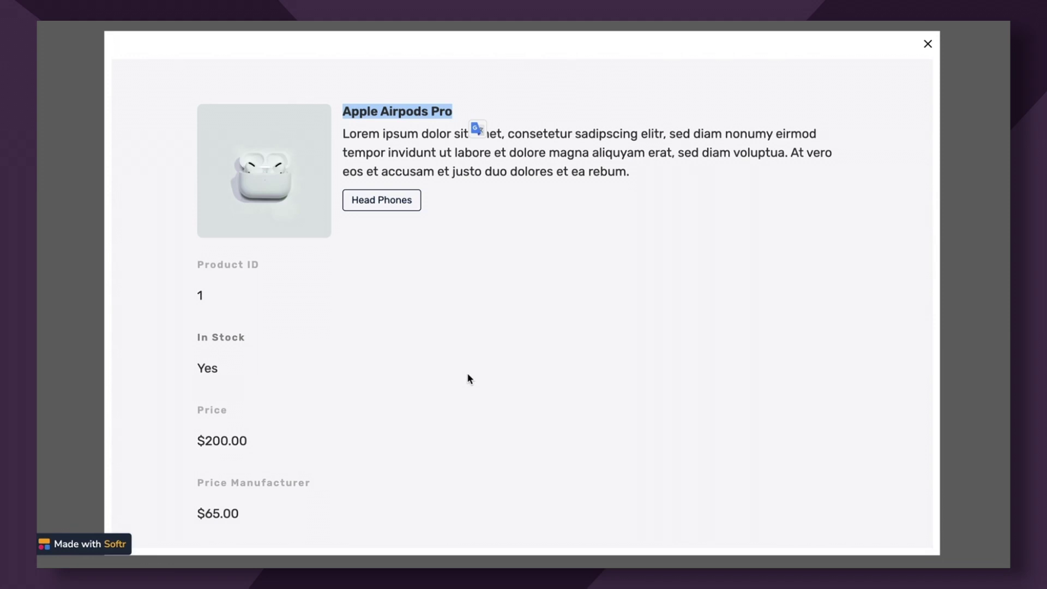
pyautogui.scroll(-1, 469, 385)
pyautogui.scroll(-8, 469, 385)
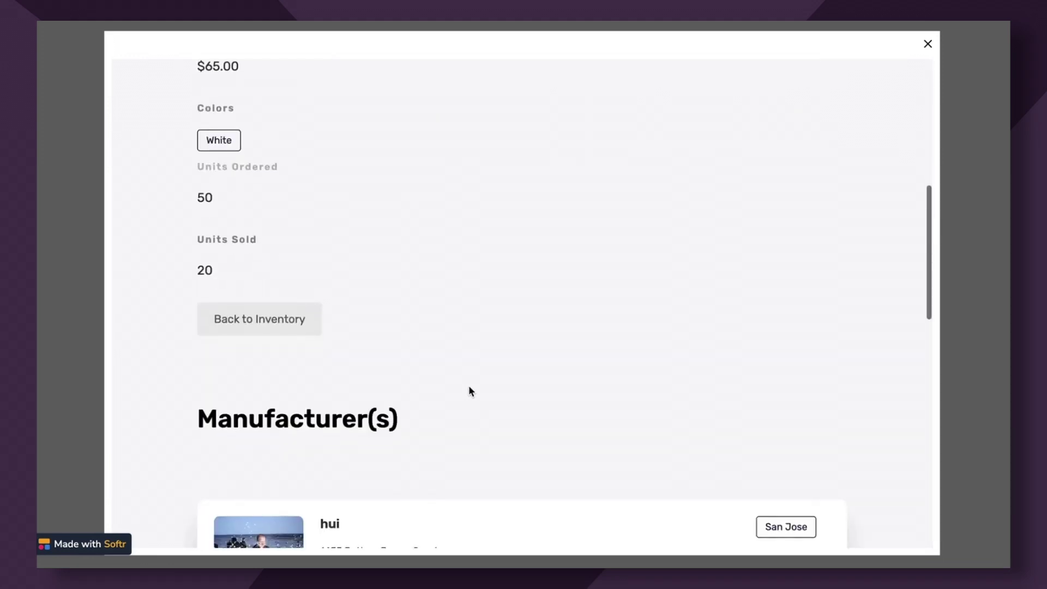
pyautogui.scroll(-2, 471, 391)
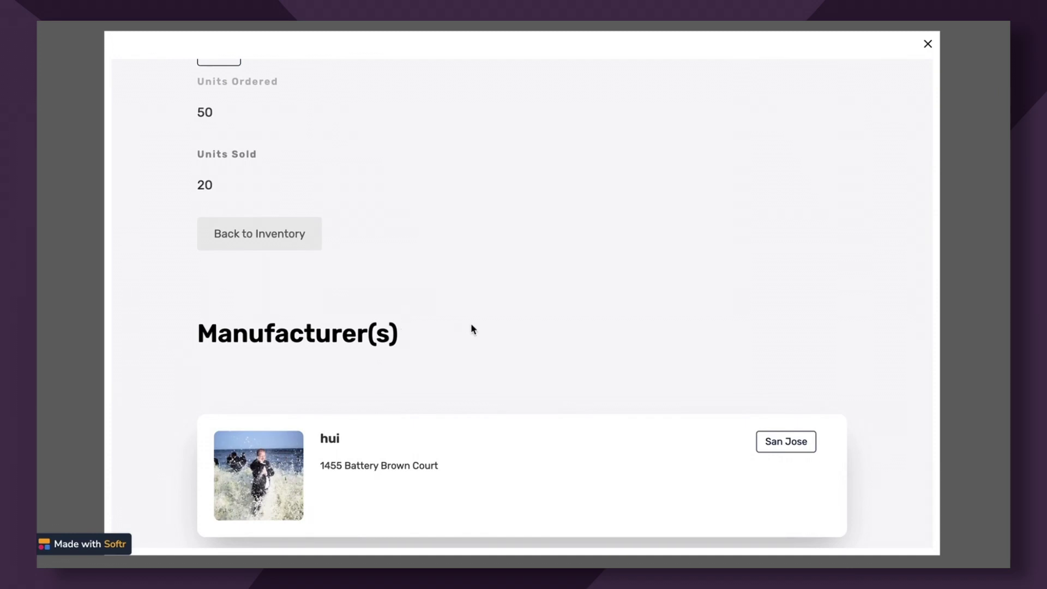
pyautogui.scroll(10, 441, 238)
pyautogui.scroll(-10, 448, 366)
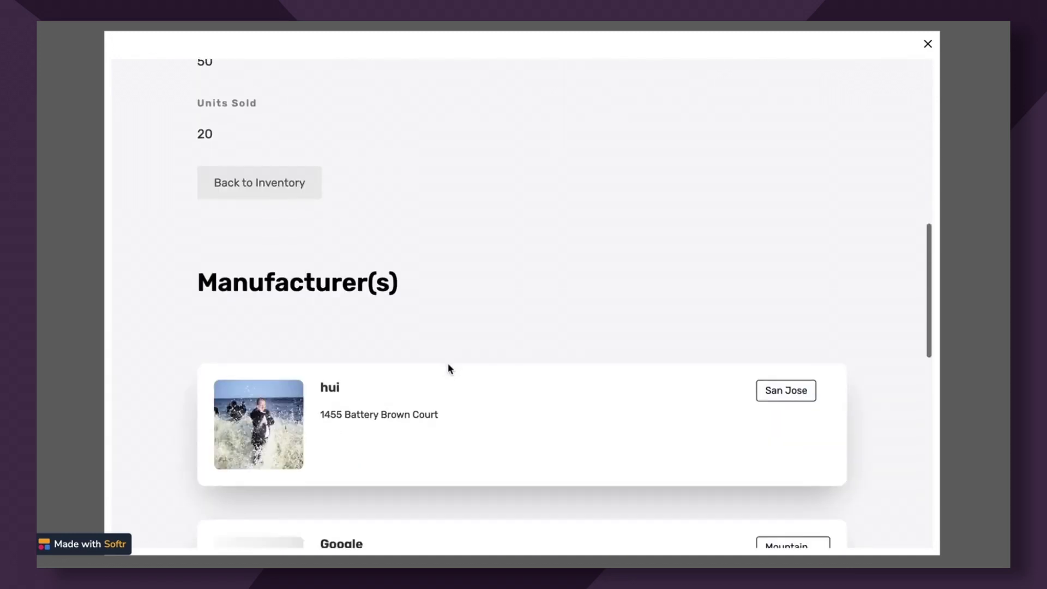
pyautogui.scroll(-10, 448, 368)
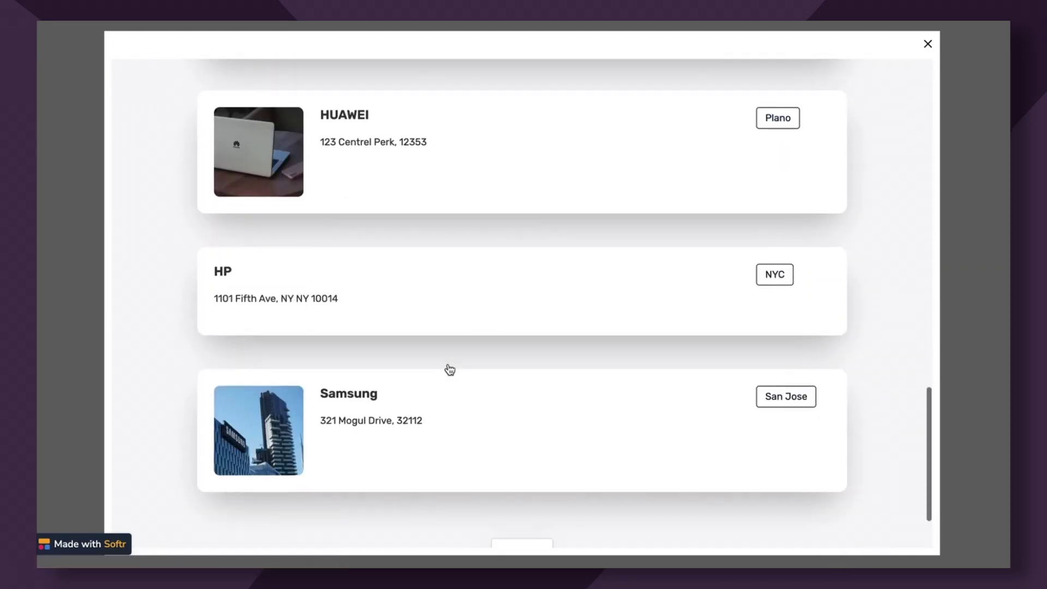
pyautogui.scroll(15, 449, 370)
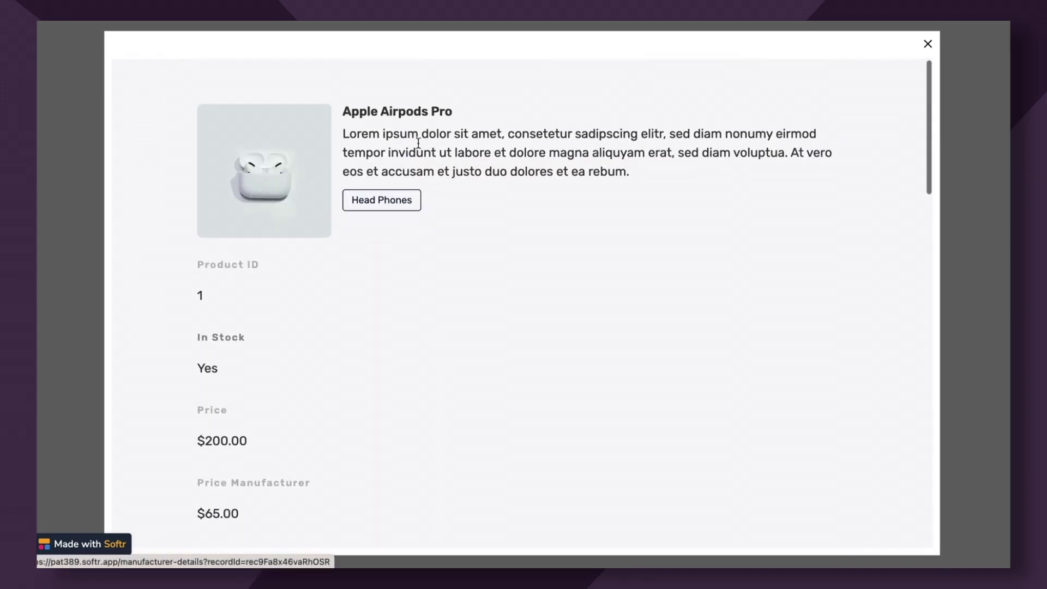
pyautogui.click(994, 223)
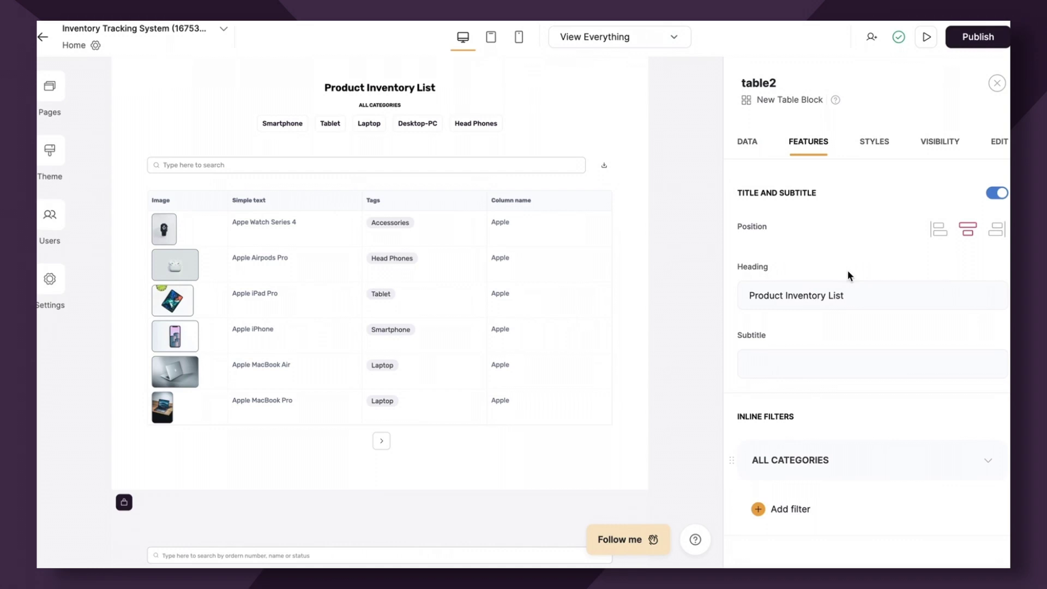
# - Set the background color of the table in the table2 block's style settings to #E6DFDF
pyautogui.scroll(-2, 848, 294)
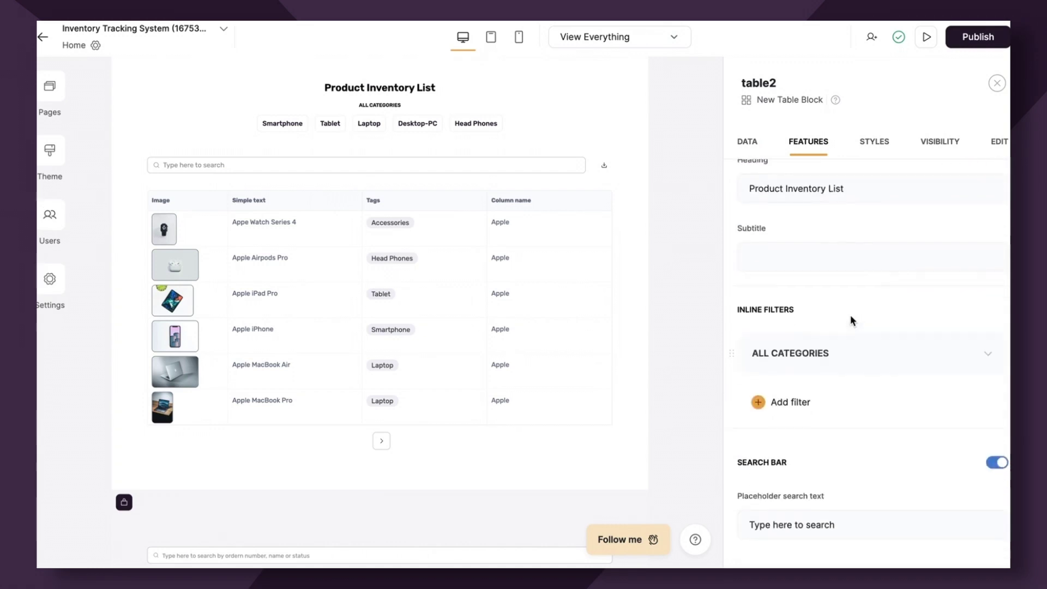
pyautogui.click(846, 62)
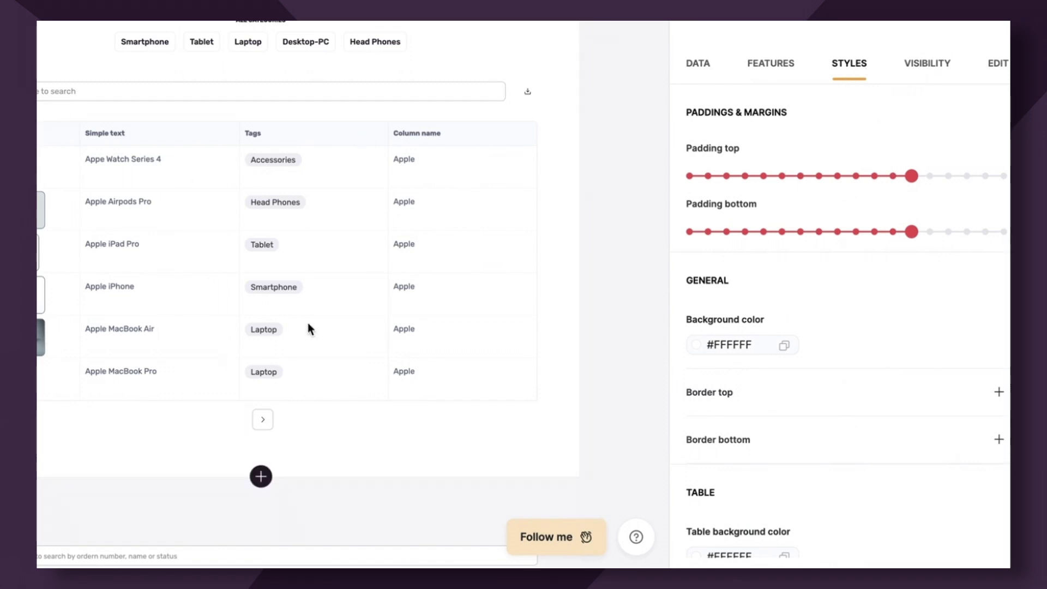
pyautogui.scroll(-5, 927, 342)
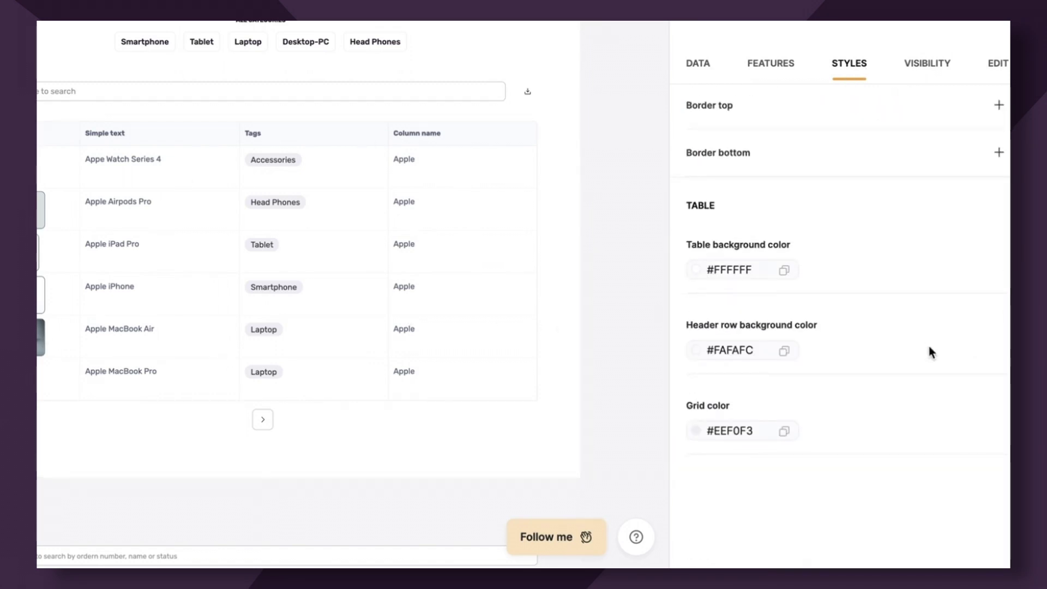
pyautogui.moveTo(686, 202); pyautogui.dragTo(742, 207)
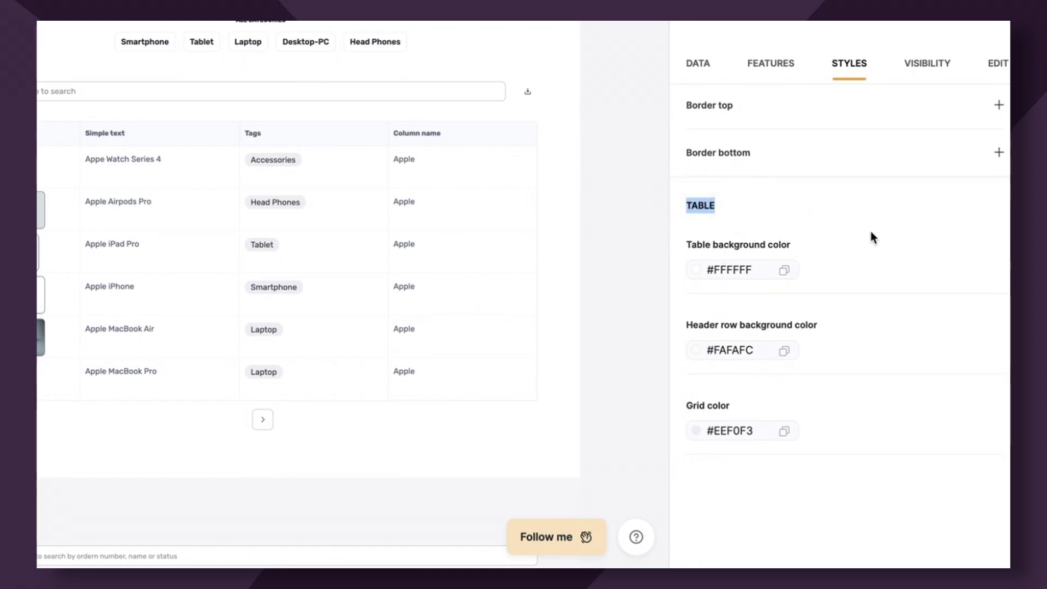
pyautogui.click(698, 275)
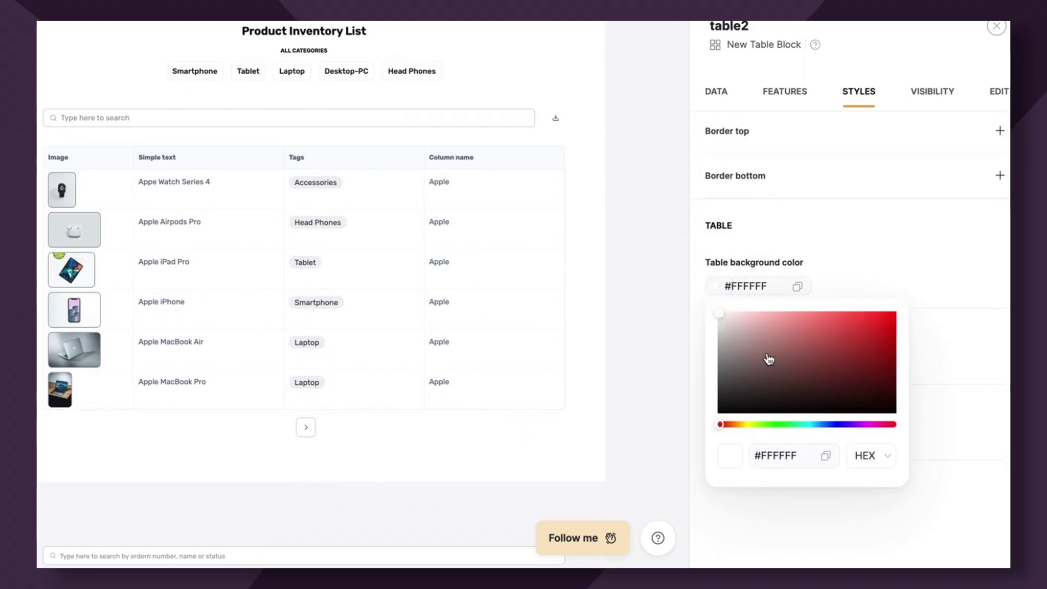
pyautogui.click(768, 372)
pyautogui.moveTo(724, 319); pyautogui.dragTo(870, 338)
pyautogui.click(950, 243)
# - Set the table's header row background color to the light purple #C4C4FF
pyautogui.click(714, 364)
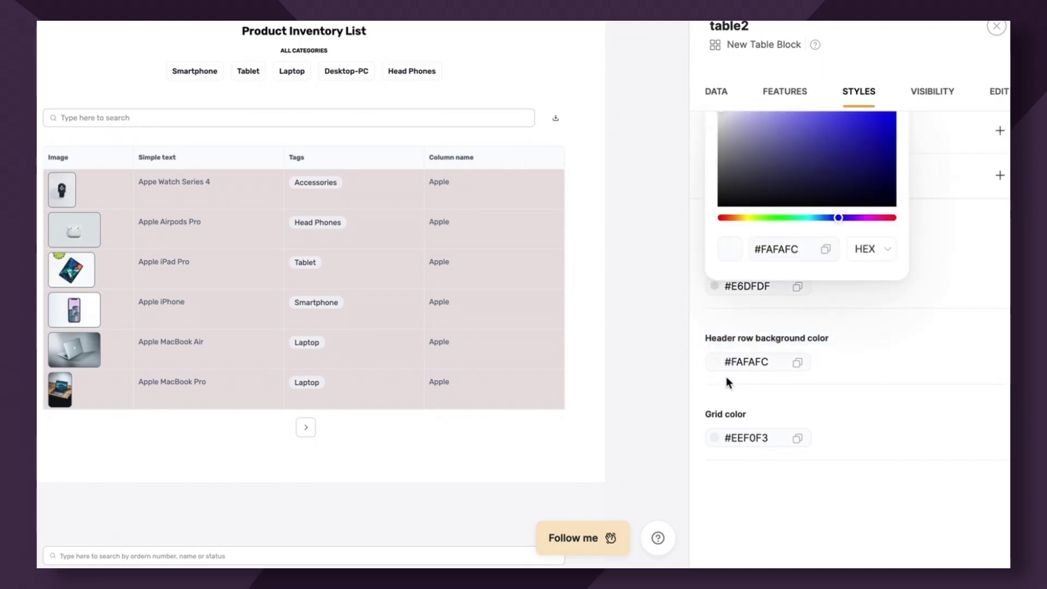
pyautogui.scroll(1, 720, 135)
pyautogui.click(720, 135)
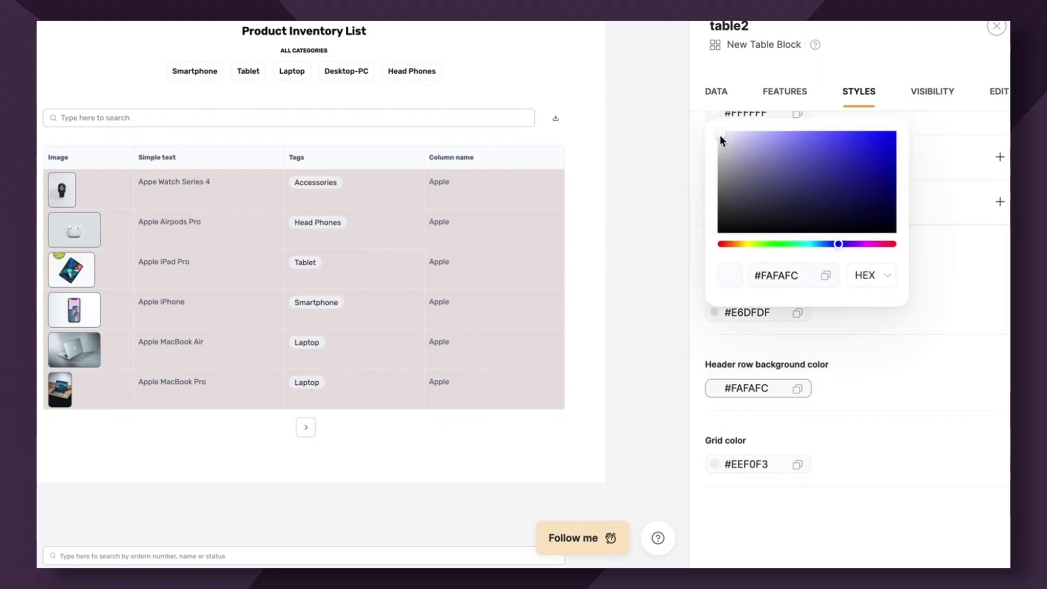
pyautogui.moveTo(720, 136); pyautogui.dragTo(759, 129)
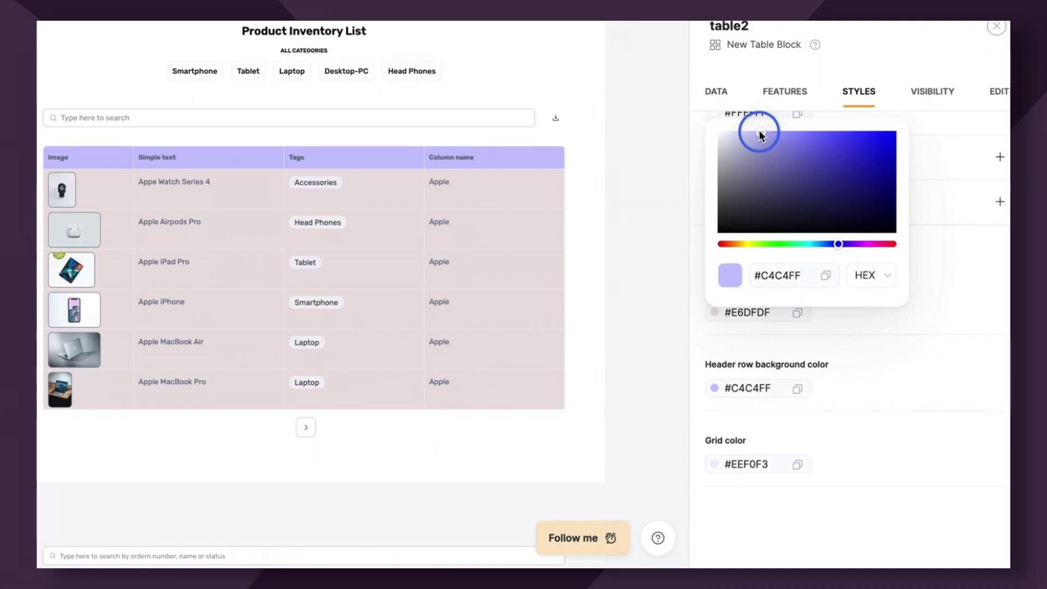
pyautogui.click(981, 280)
# - Set the table's grid color to the near-black #0E0F0F
pyautogui.click(714, 441)
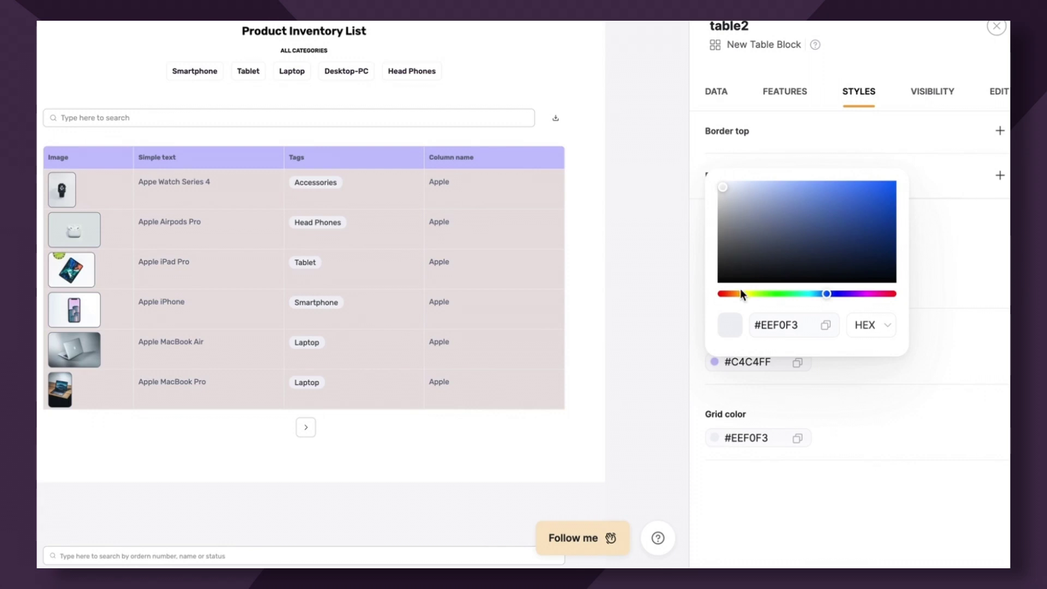
pyautogui.click(727, 279)
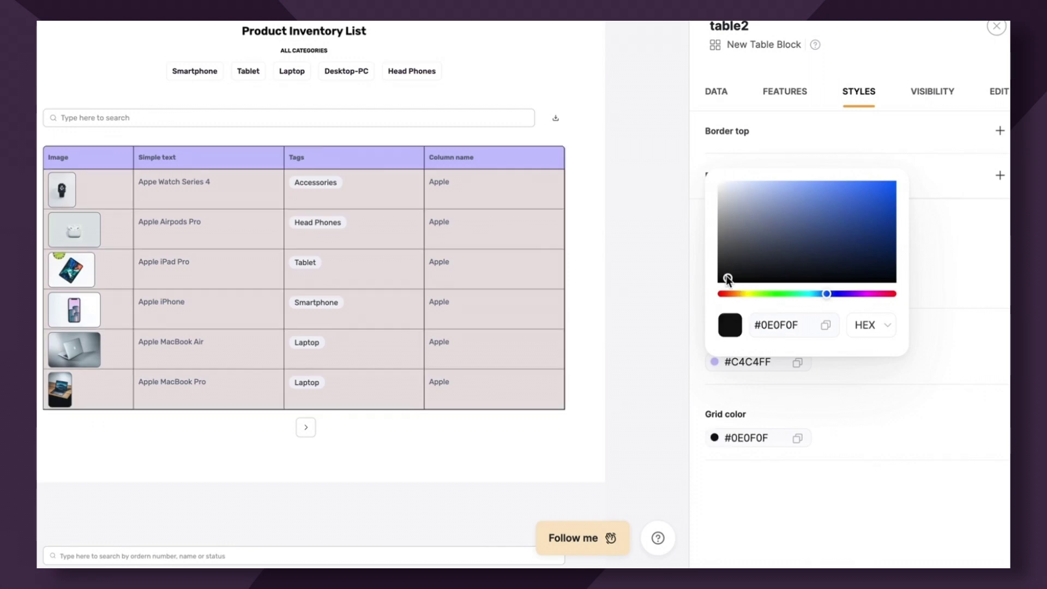
pyautogui.click(972, 446)
# - Set the block's top padding to XL and its general background color to #EAECED, after trying the used colors #00CEB0 and #FFFFFF
pyautogui.scroll(5, 927, 354)
pyautogui.click(900, 197)
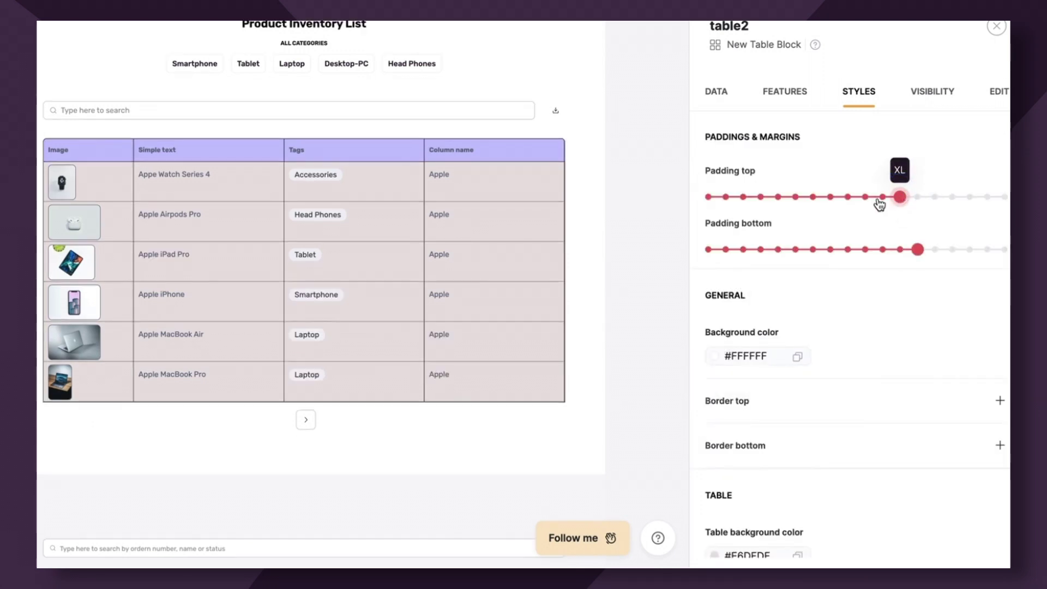
pyautogui.click(713, 357)
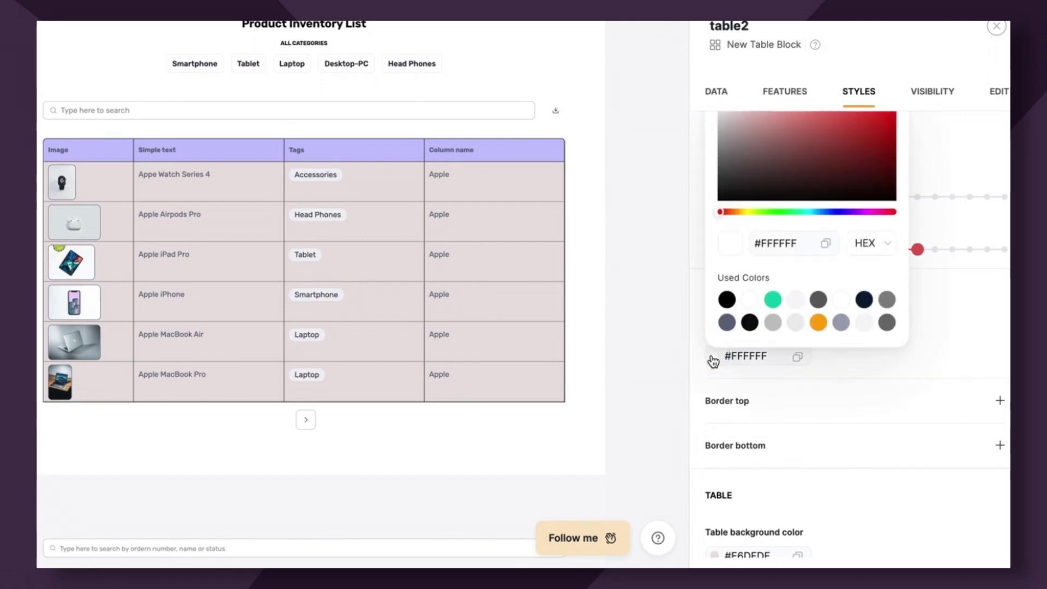
pyautogui.click(773, 301)
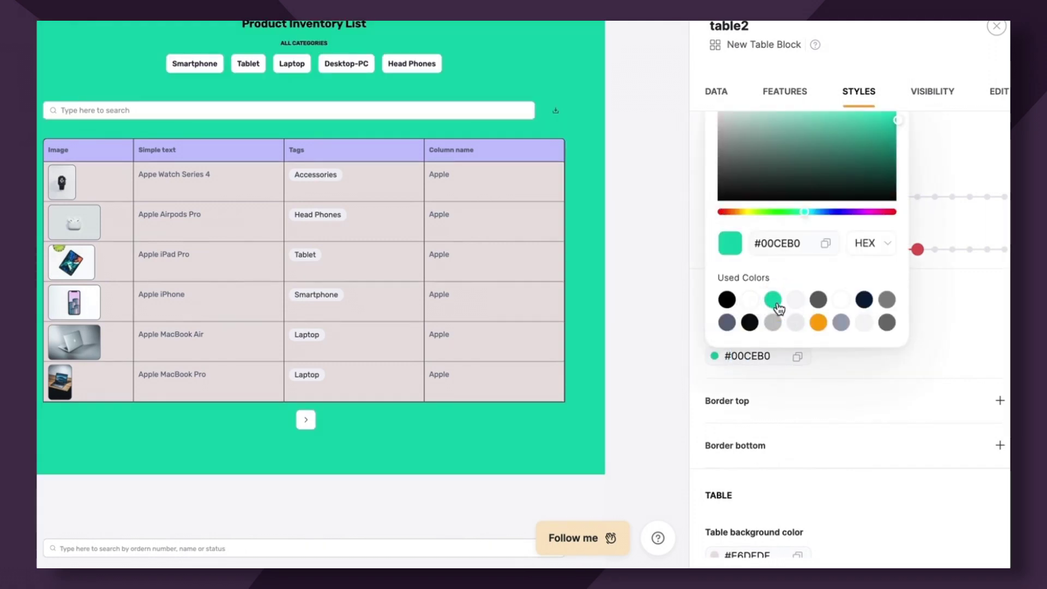
pyautogui.click(750, 301)
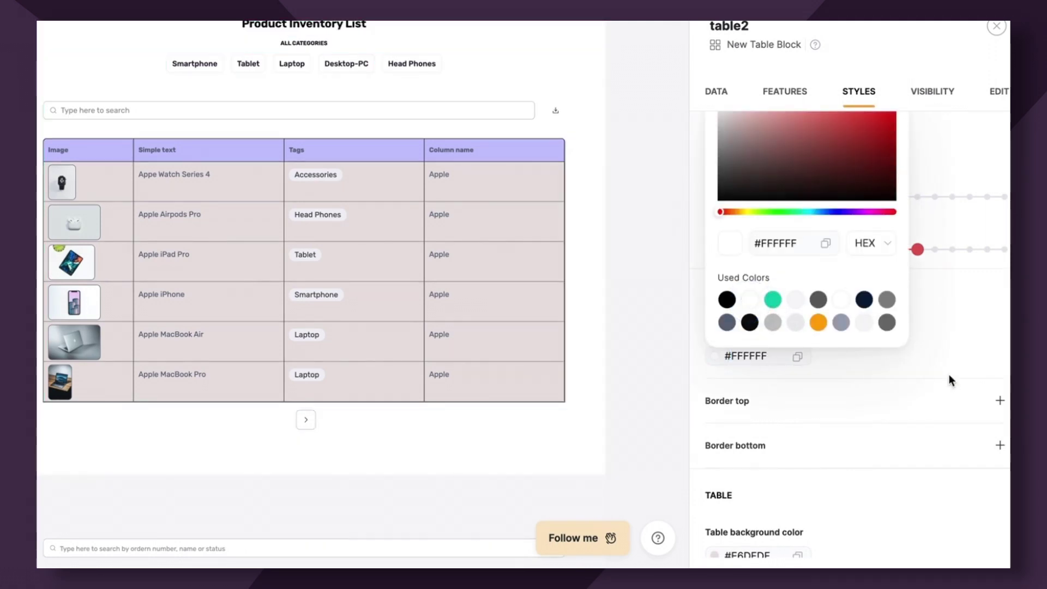
pyautogui.click(795, 322)
pyautogui.click(896, 457)
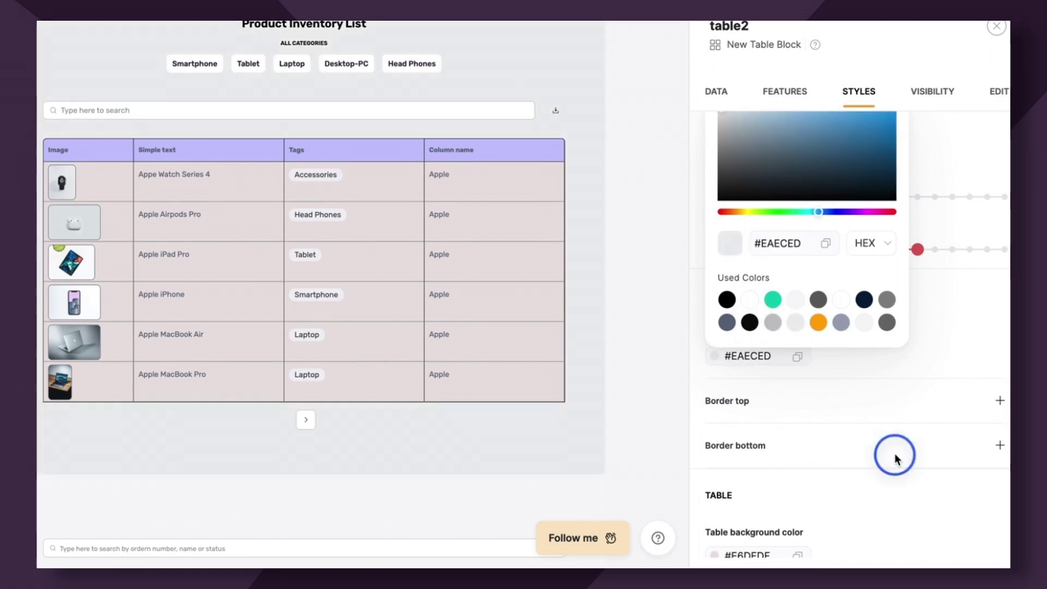
# - Publish the updates and review the restyled Product Inventory List block on the live page
pyautogui.click(978, 37)
pyautogui.click(928, 236)
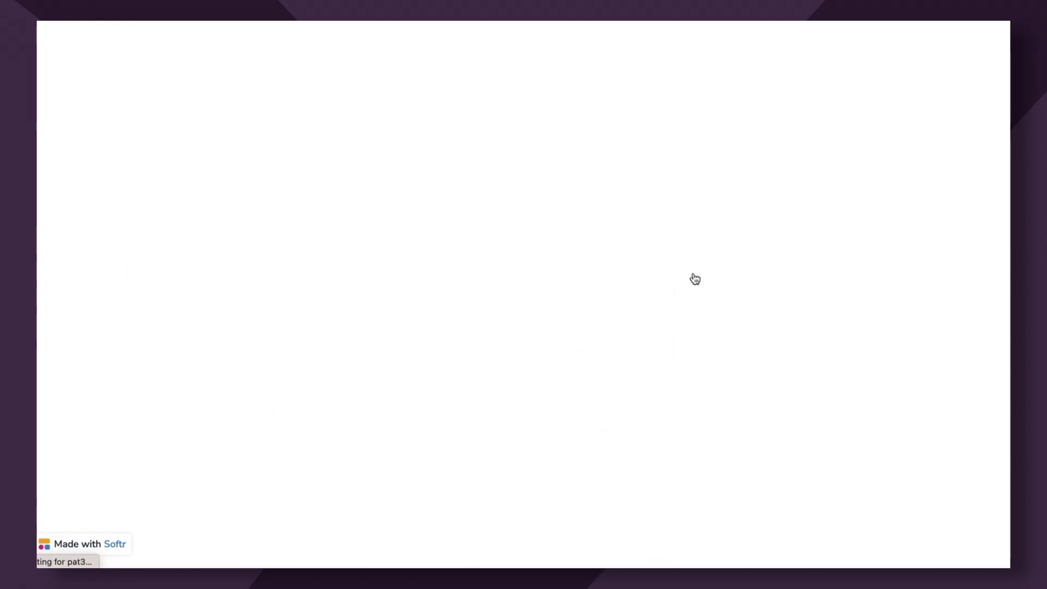
pyautogui.scroll(-1, 670, 387)
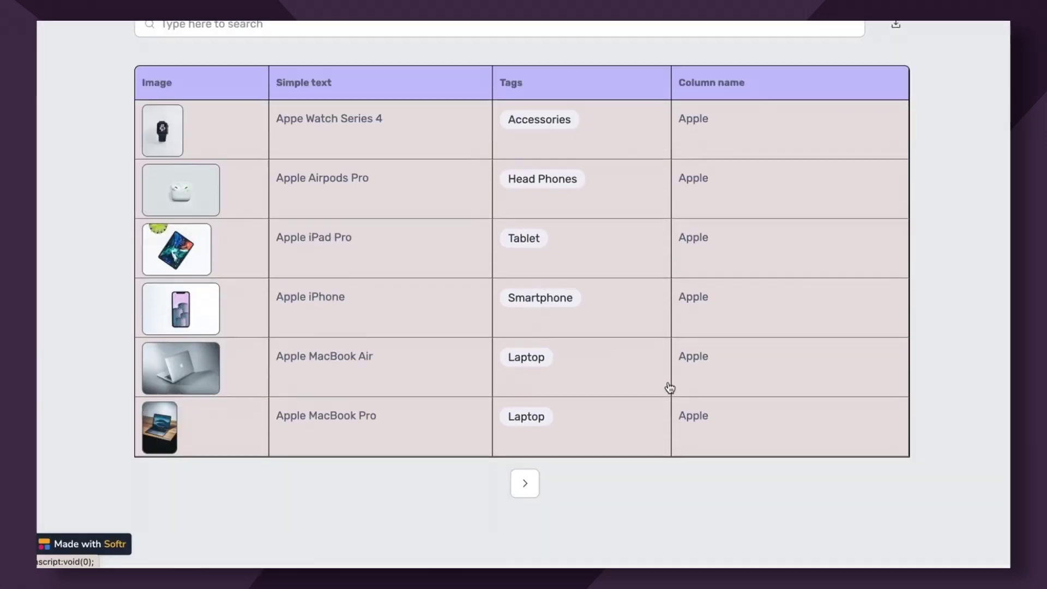
pyautogui.scroll(10, 894, 494)
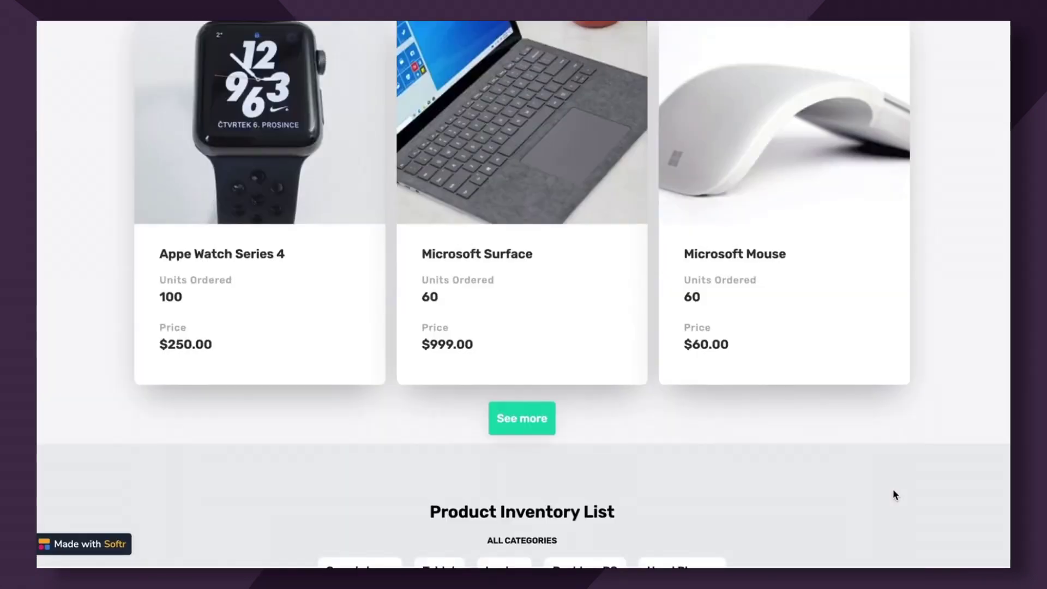
pyautogui.scroll(4, 892, 489)
pyautogui.scroll(-15, 892, 488)
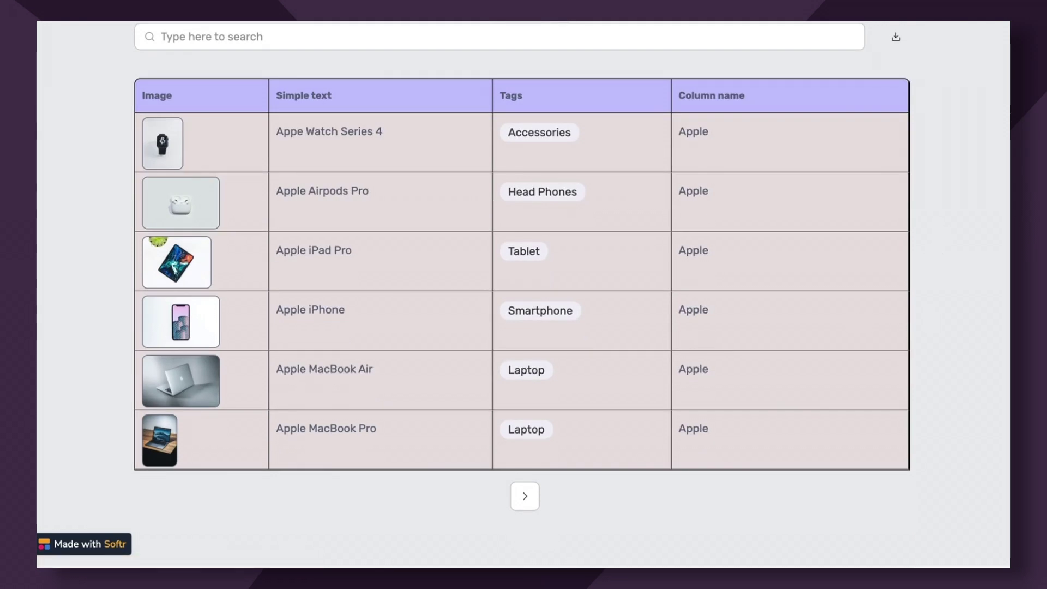
# - Go to the second page of the live product table and return to the first page
pyautogui.click(524, 496)
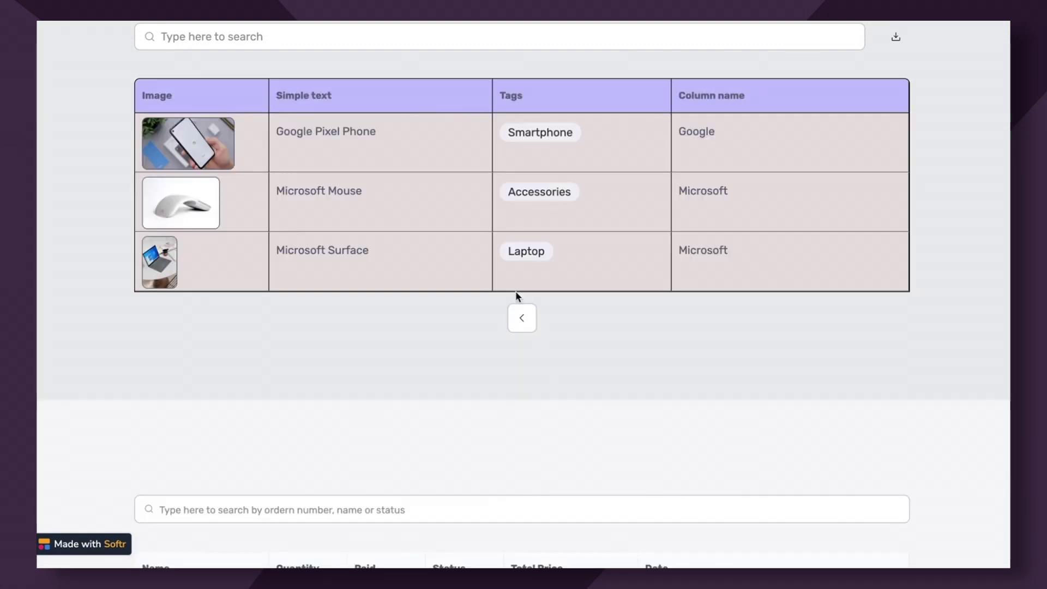
pyautogui.click(519, 314)
pyautogui.scroll(3, 759, 156)
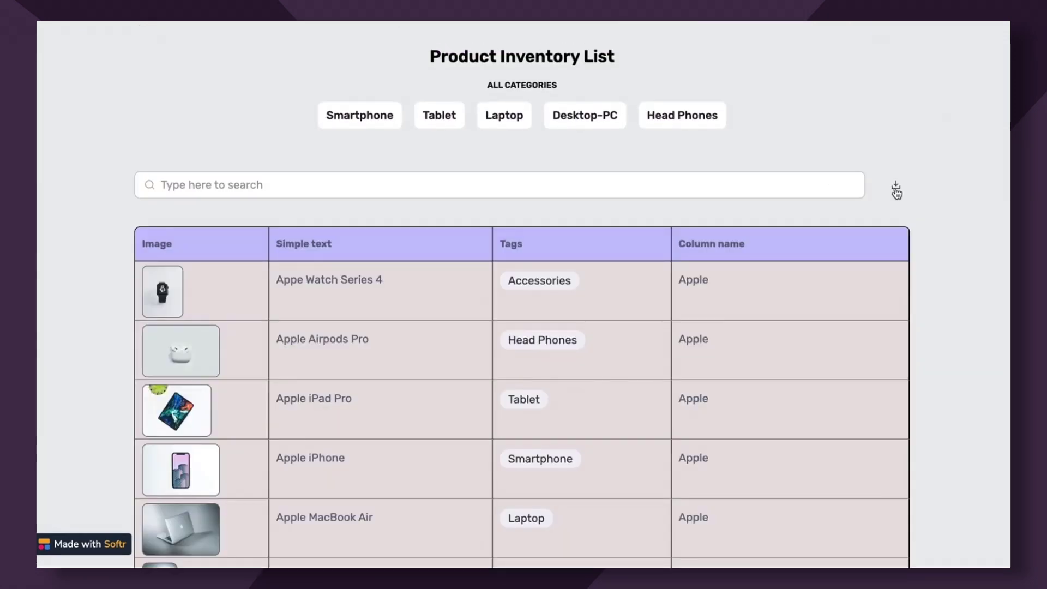
# - Filter the live product list by the Smartphone and Laptop categories, and look over the orders table and product cards on the page
pyautogui.click(358, 121)
pyautogui.click(505, 117)
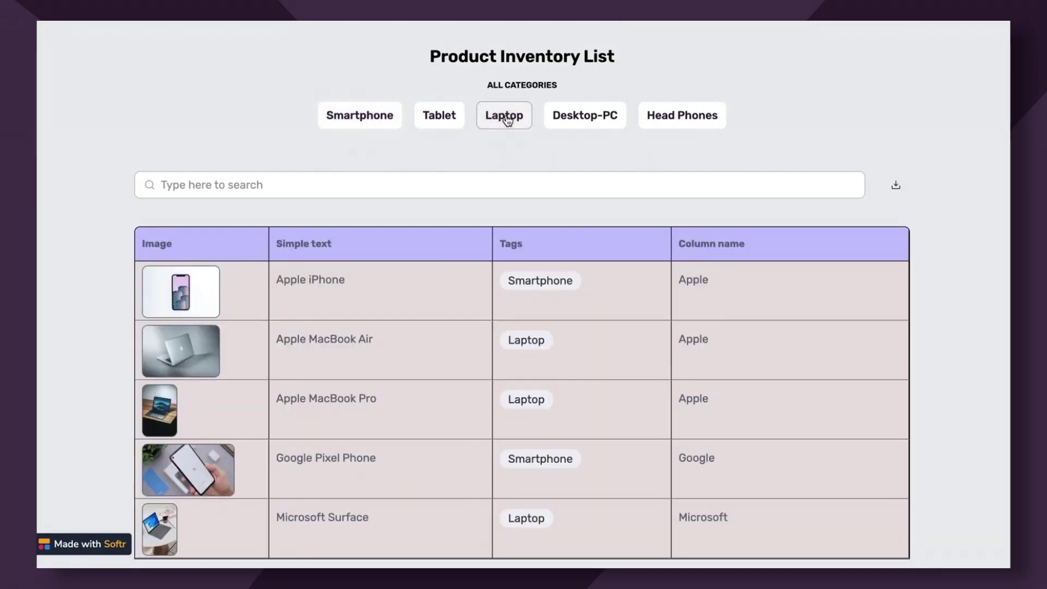
pyautogui.scroll(-3, 509, 249)
pyautogui.scroll(4, 273, 295)
pyautogui.scroll(-10, 273, 294)
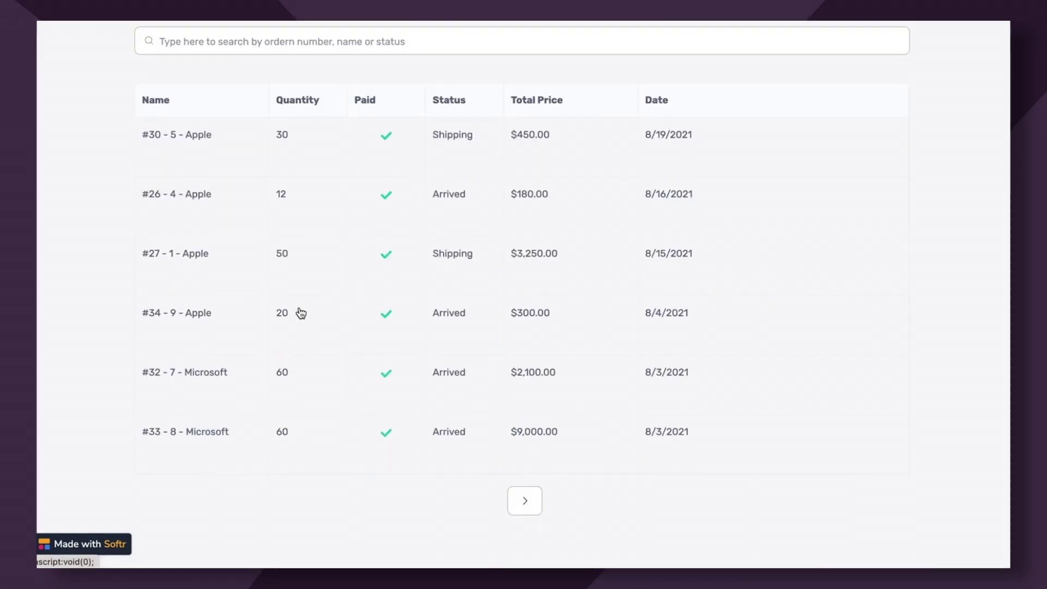
pyautogui.scroll(-3, 526, 251)
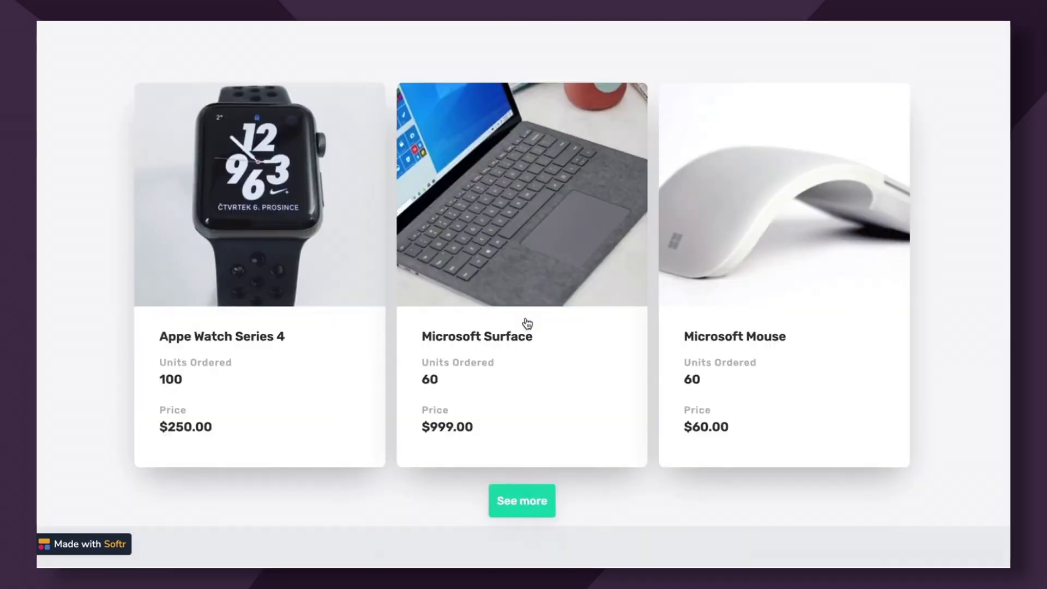
pyautogui.scroll(2, 527, 323)
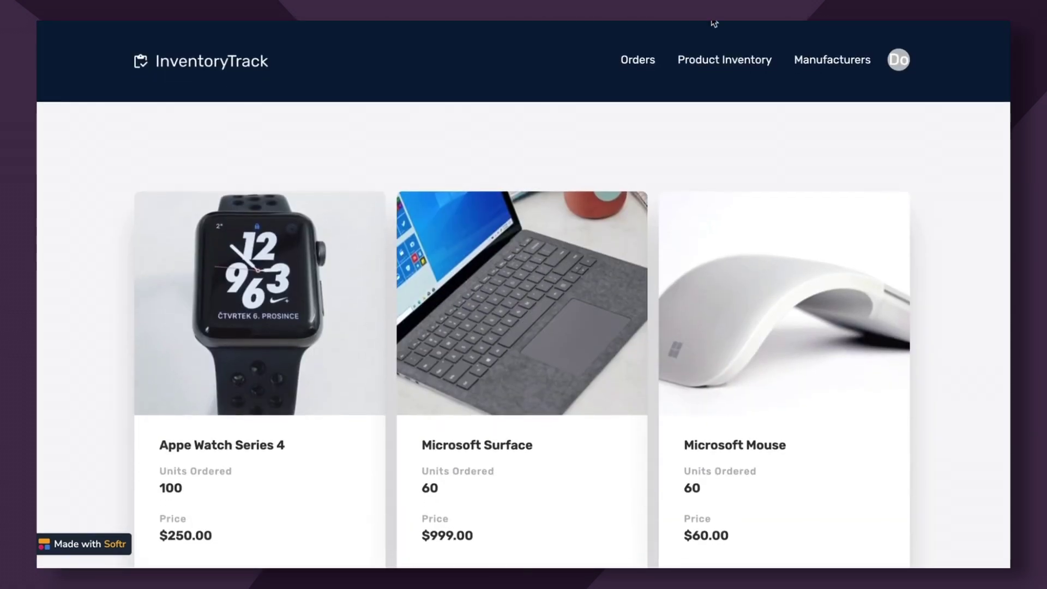
pyautogui.scroll(-10, 695, 258)
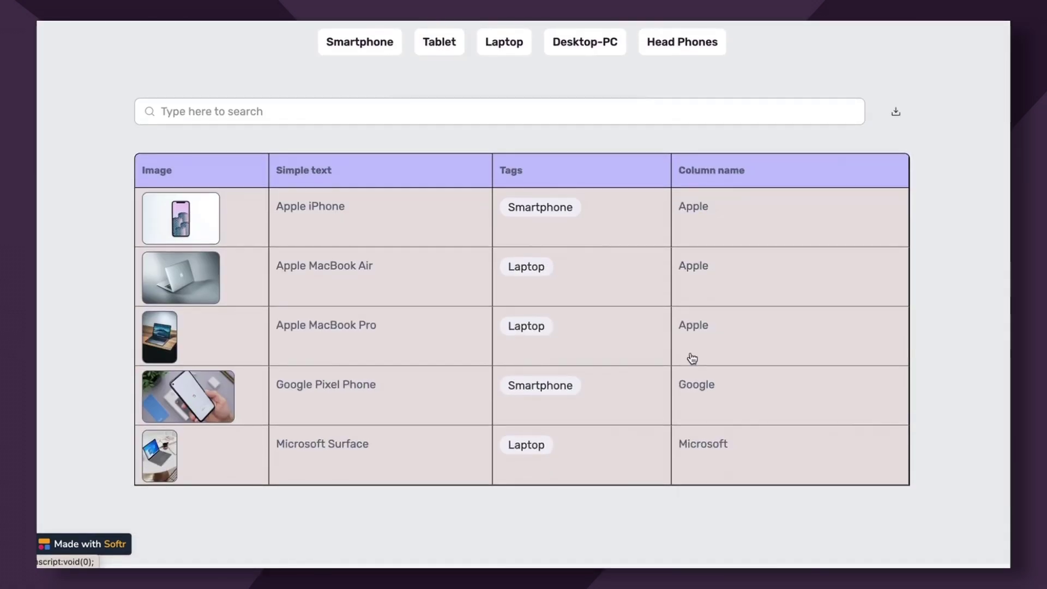